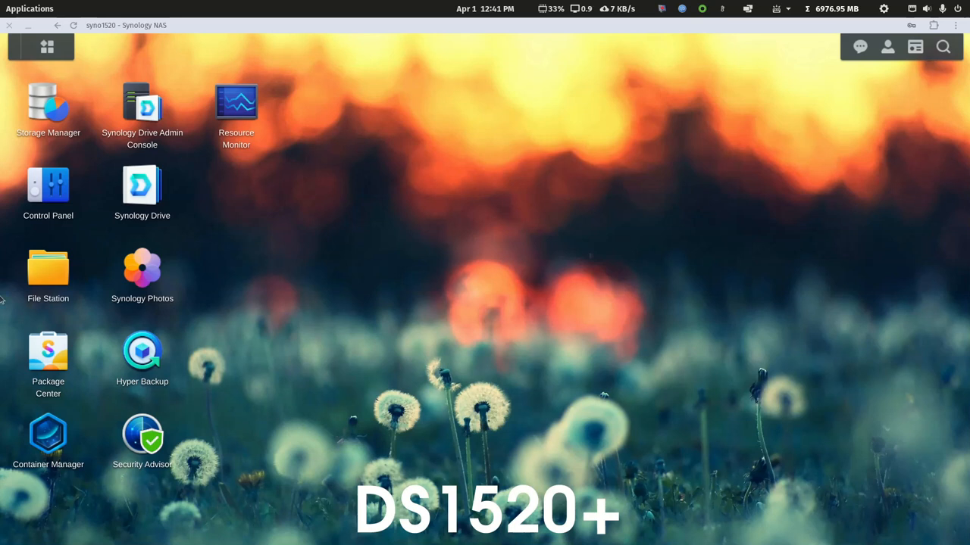
Step: View the details of the installed Plex Media Server package in Package Center, and close Package Center
click(67, 351)
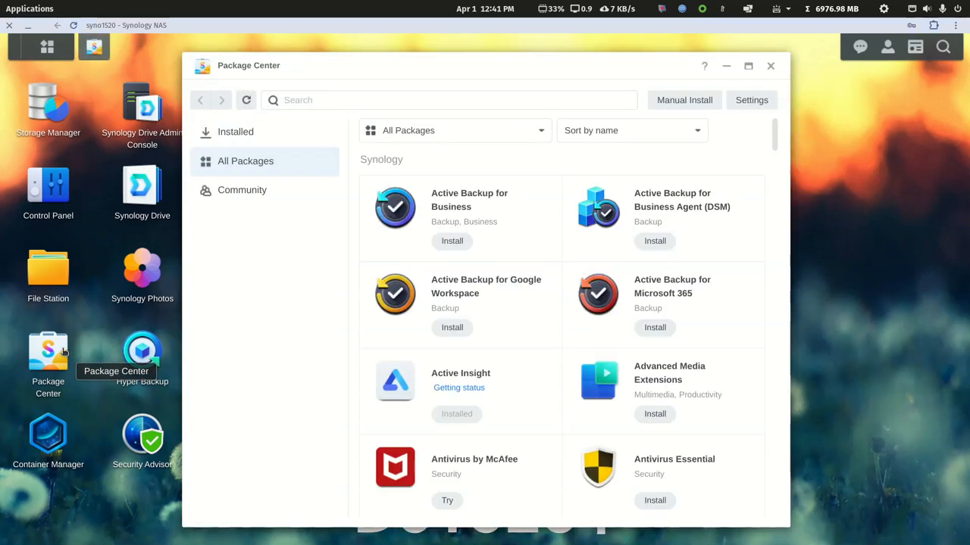
click(244, 134)
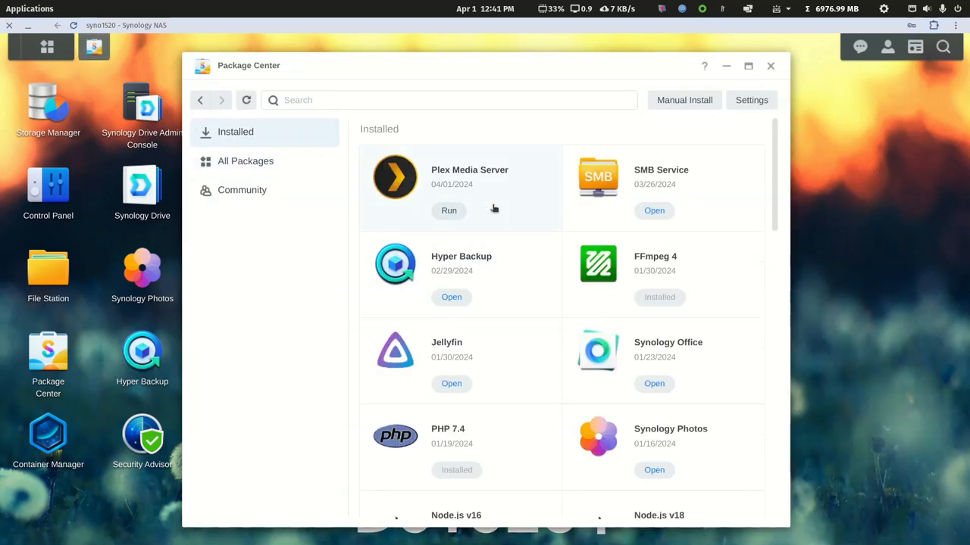
click(494, 177)
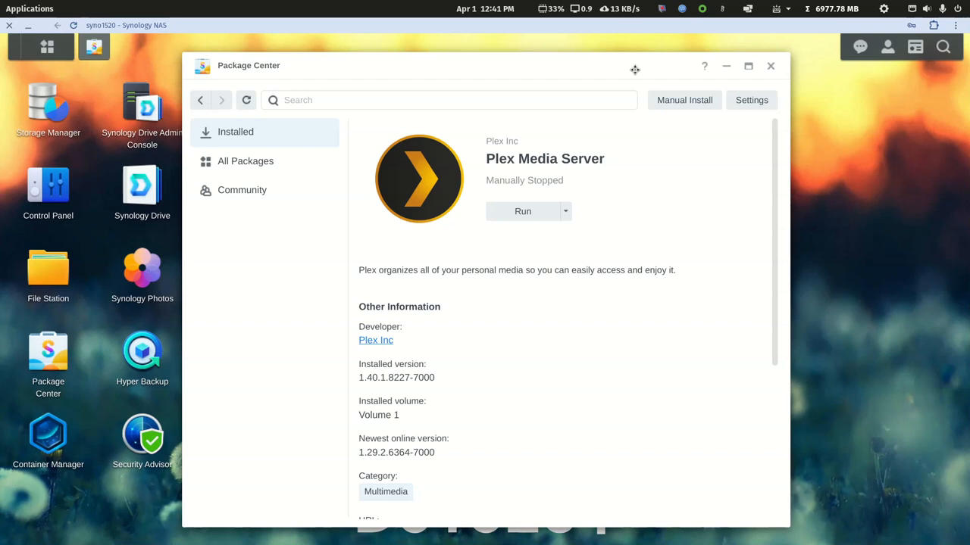
click(770, 66)
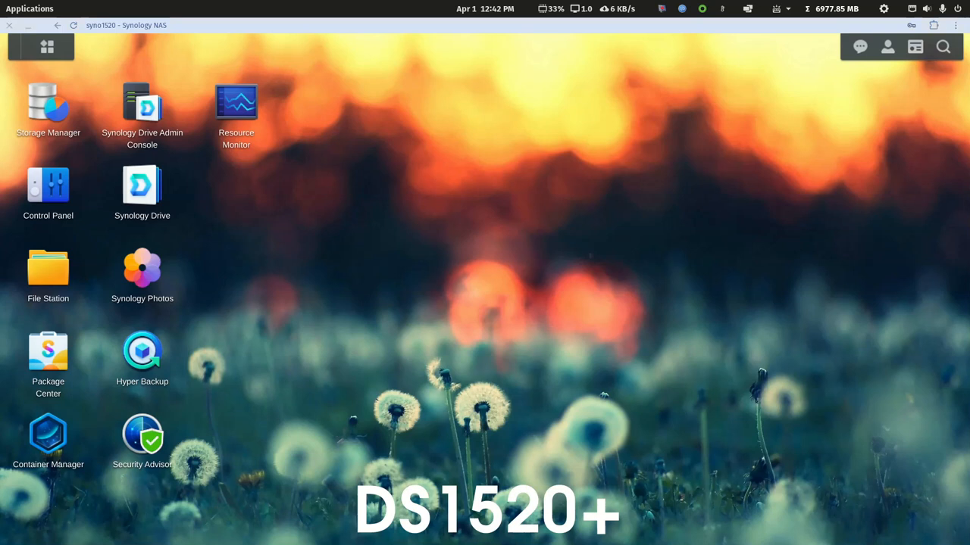
Step: Switch to the web browser and read the Plex upgrade process in the "PLEX migration with DSM 7" article
drag(968, 69, 719, 79)
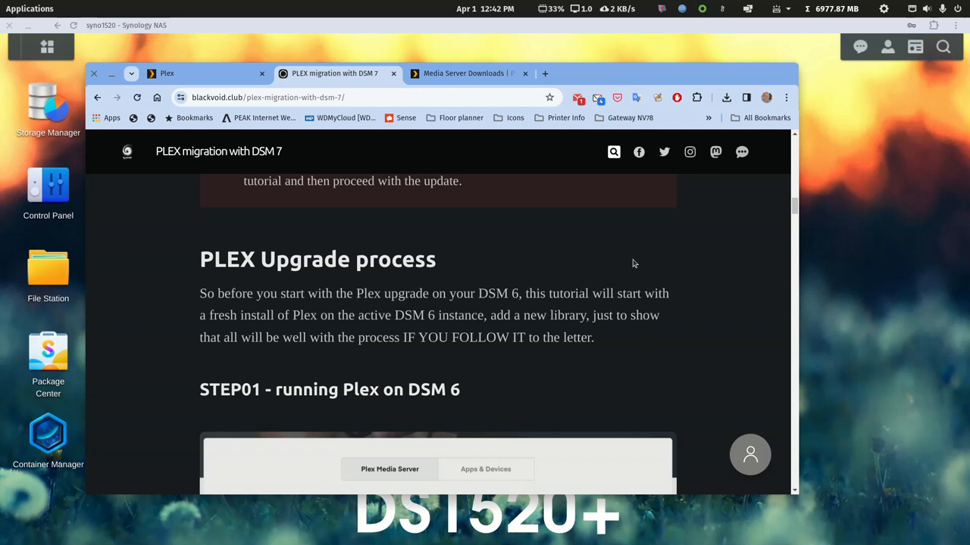
scroll(491, 347, down, 1)
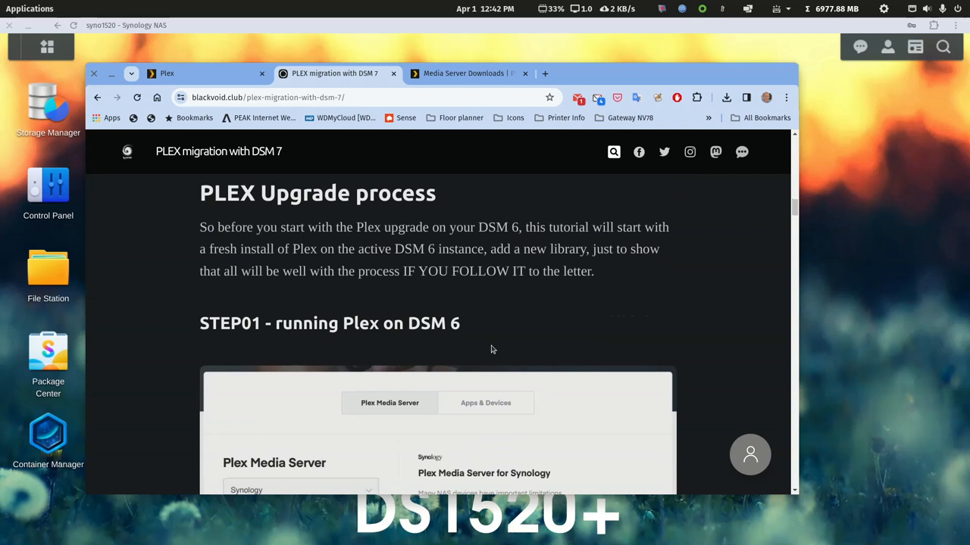
scroll(491, 348, down, 1)
scroll(491, 349, up, 1)
scroll(491, 348, down, 2)
scroll(493, 346, down, 2)
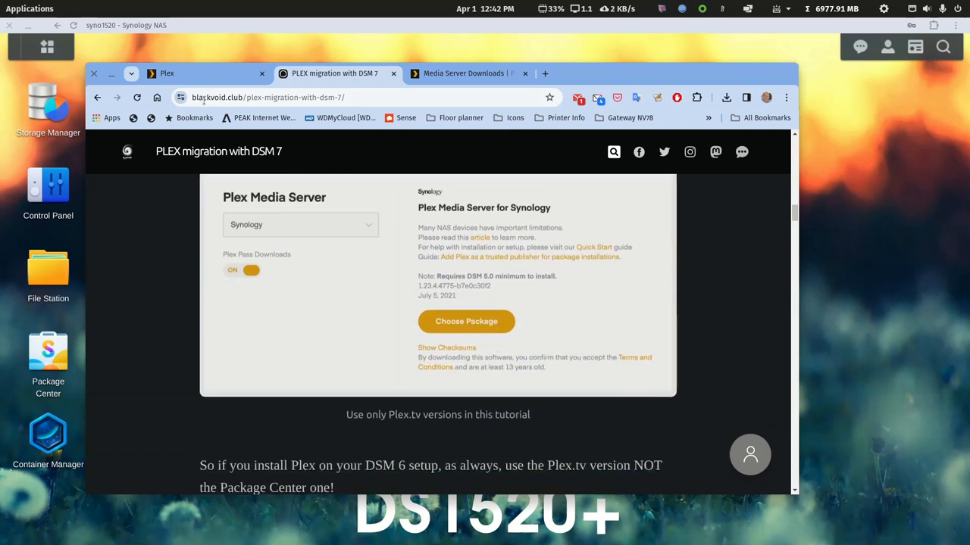
scroll(392, 249, down, 1)
scroll(392, 249, down, 10)
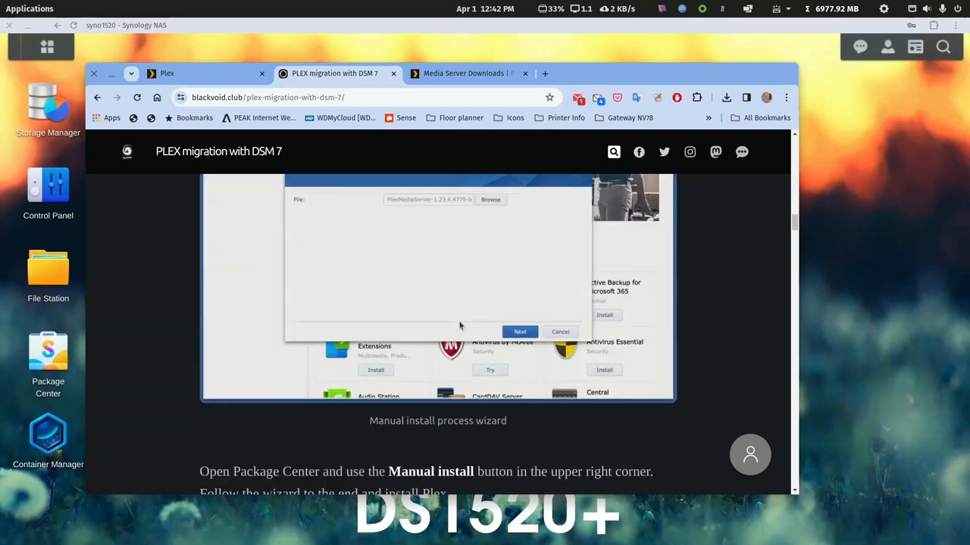
scroll(459, 324, up, 10)
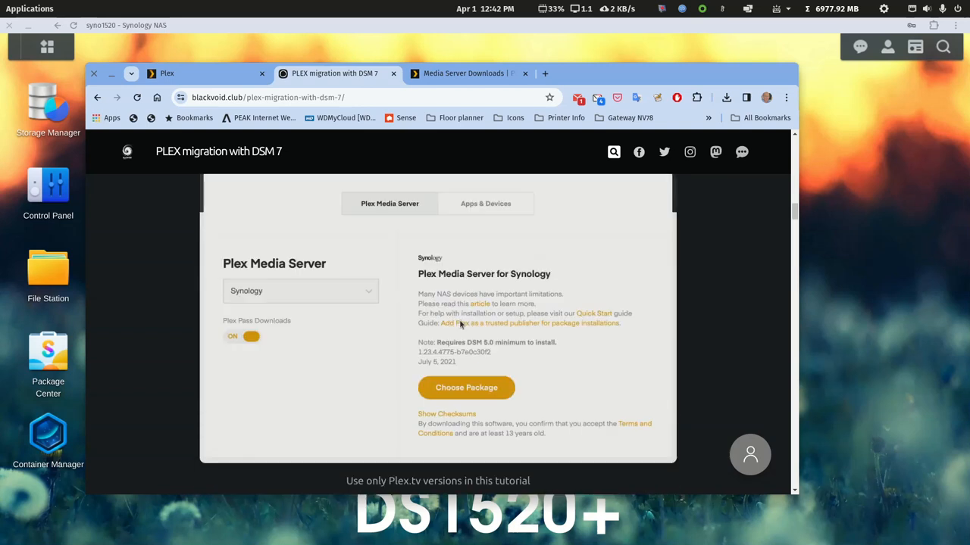
scroll(459, 324, up, 3)
scroll(459, 324, up, 3)
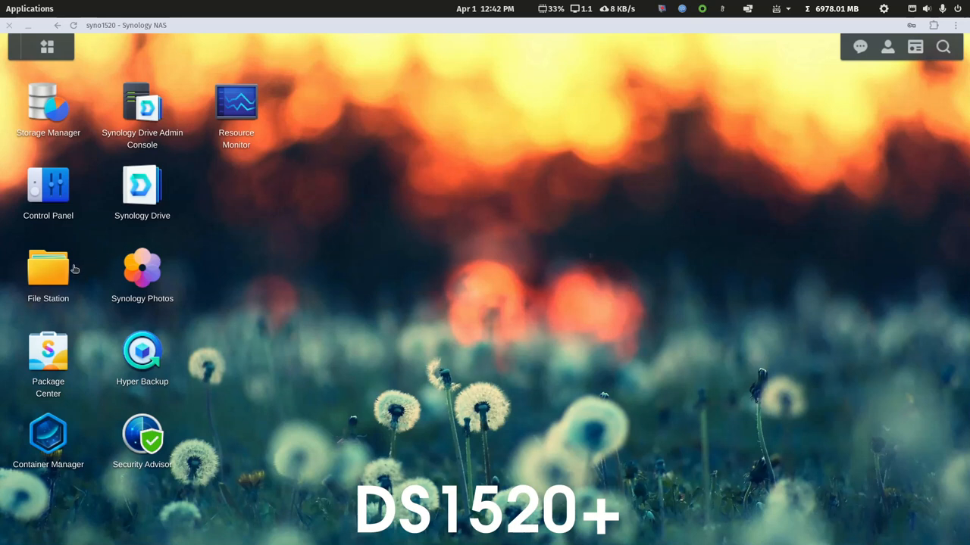
Step: Open the installed Plex Media Server package's details in Package Center and check which account is signed in
click(54, 348)
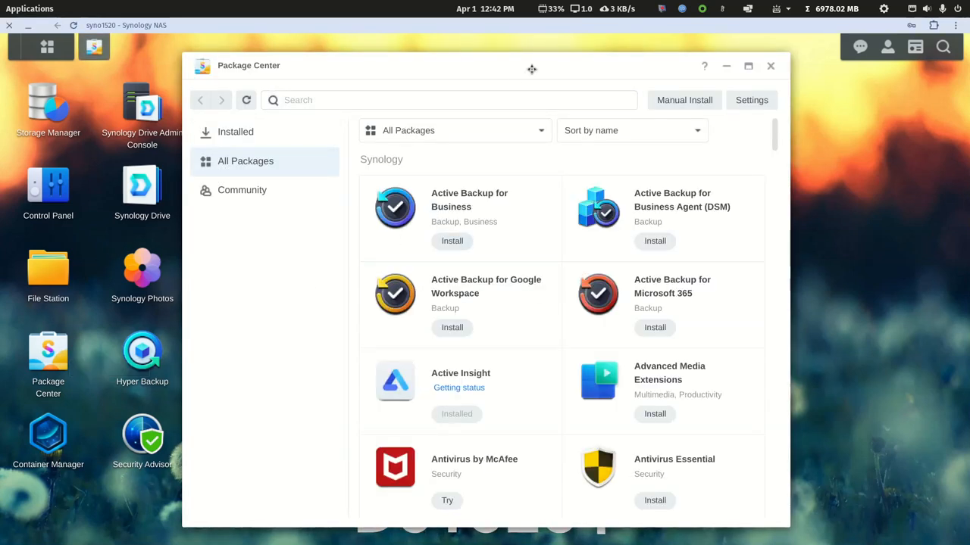
click(237, 139)
click(459, 203)
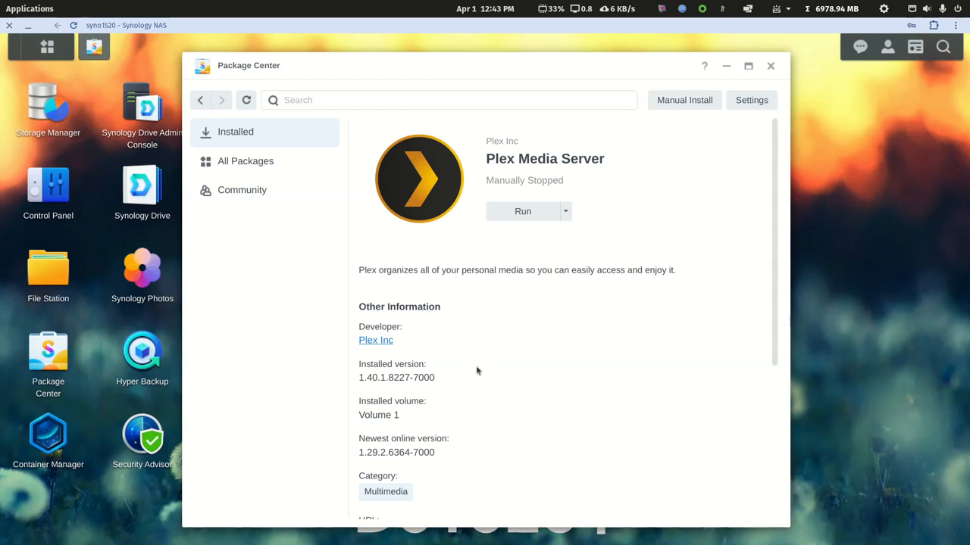
click(888, 47)
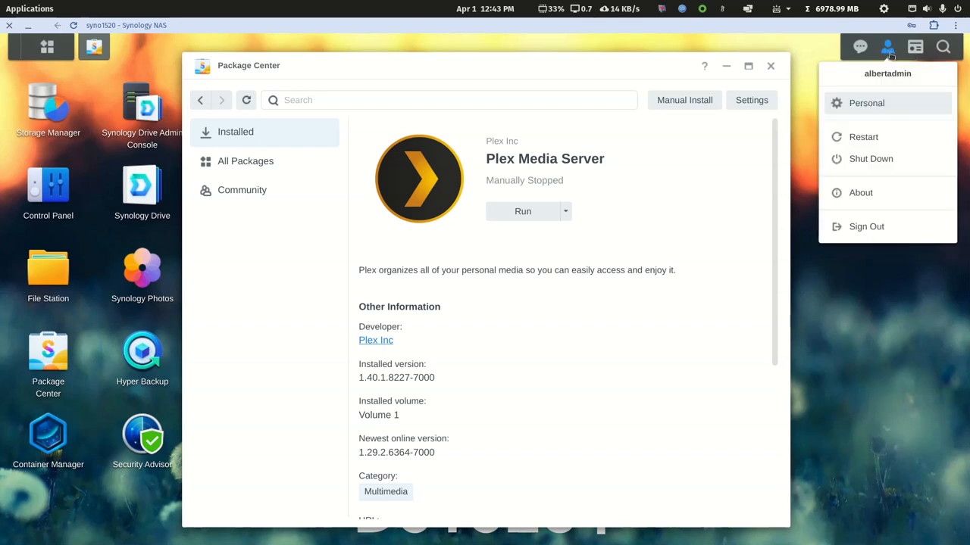
click(845, 362)
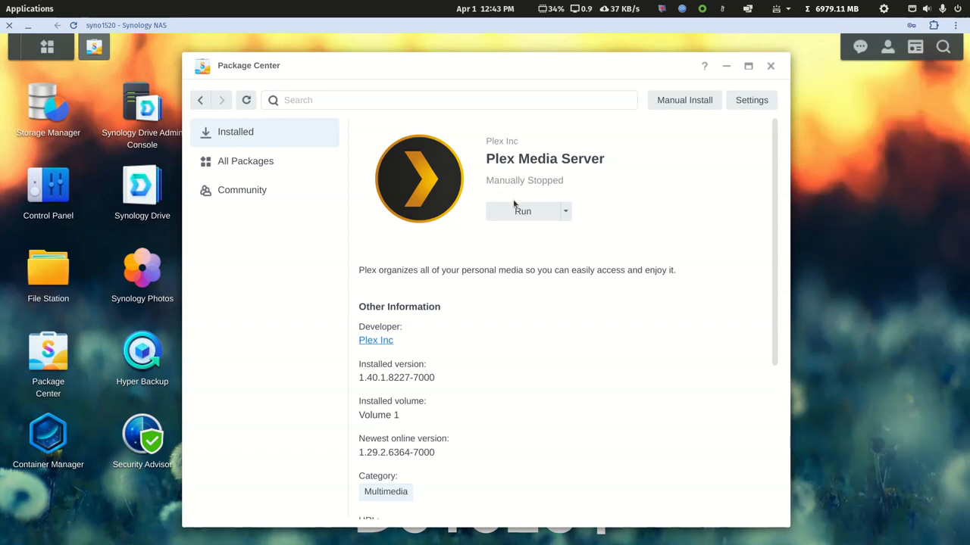
Step: Uninstall Plex Media Server with the "Uninstall only" option, keeping all existing files for future re-installation
click(566, 214)
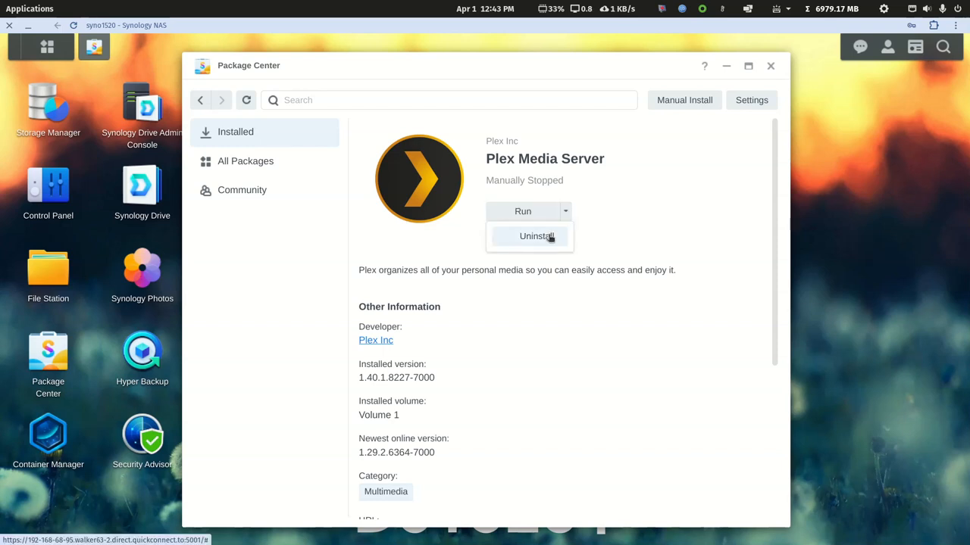
click(551, 237)
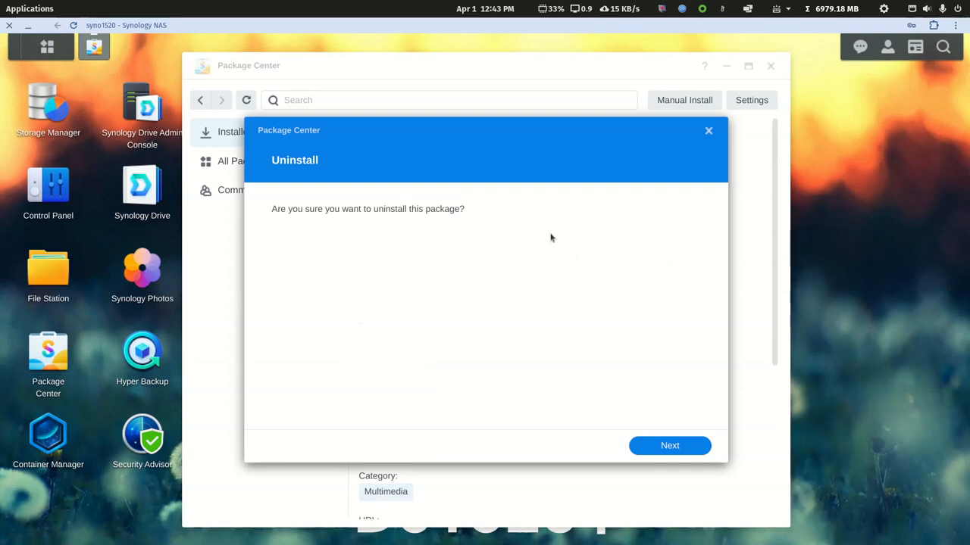
click(681, 448)
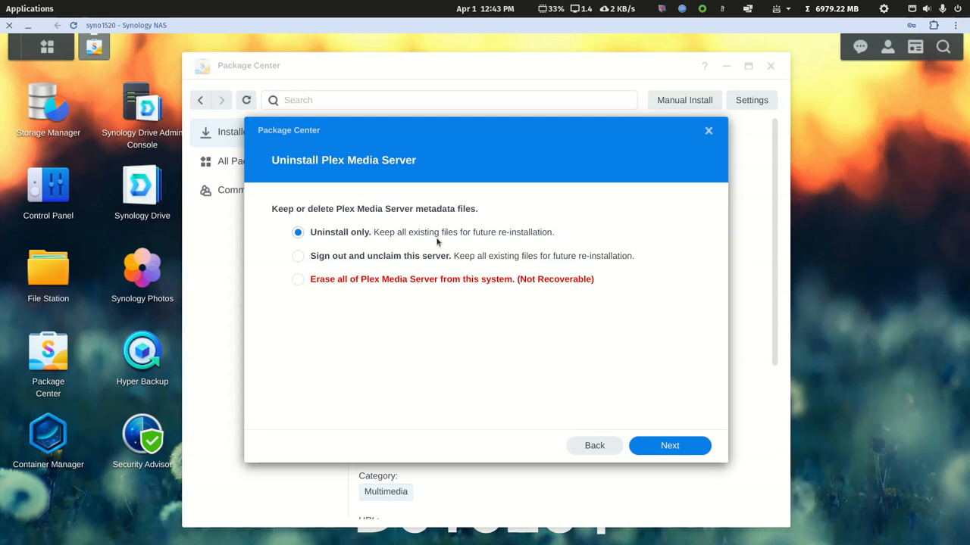
click(670, 445)
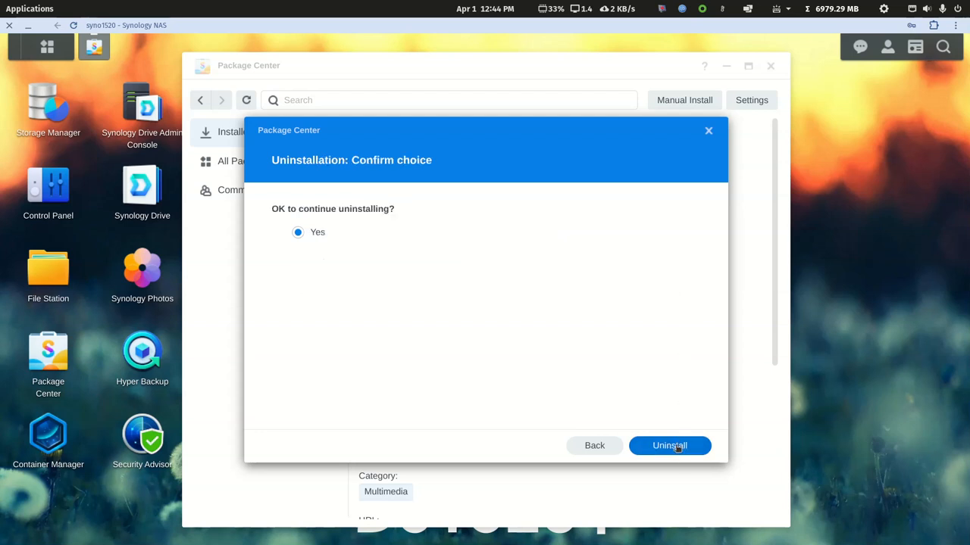
click(678, 447)
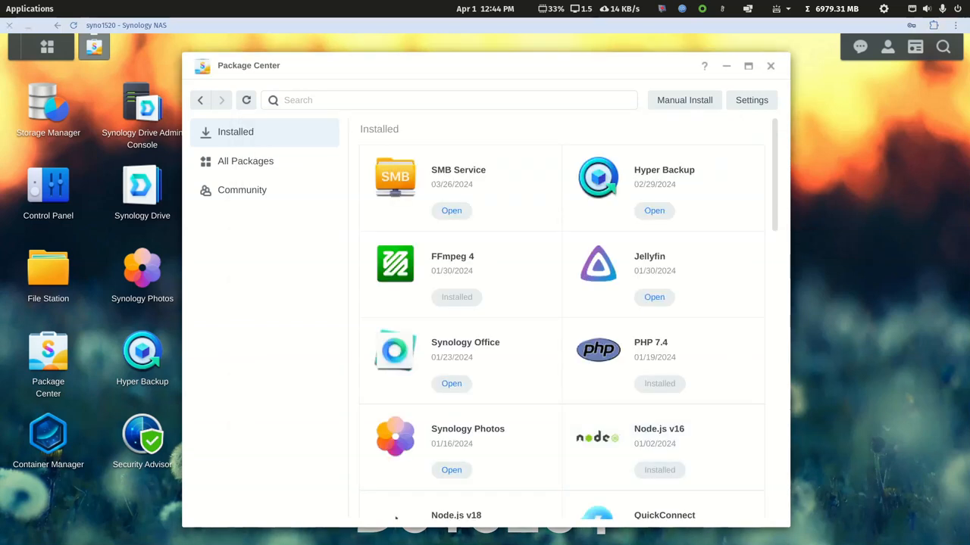
Step: Switch to the web browser, maximize its window and show the Plex Media Server section of the downloads page
drag(969, 86, 601, 78)
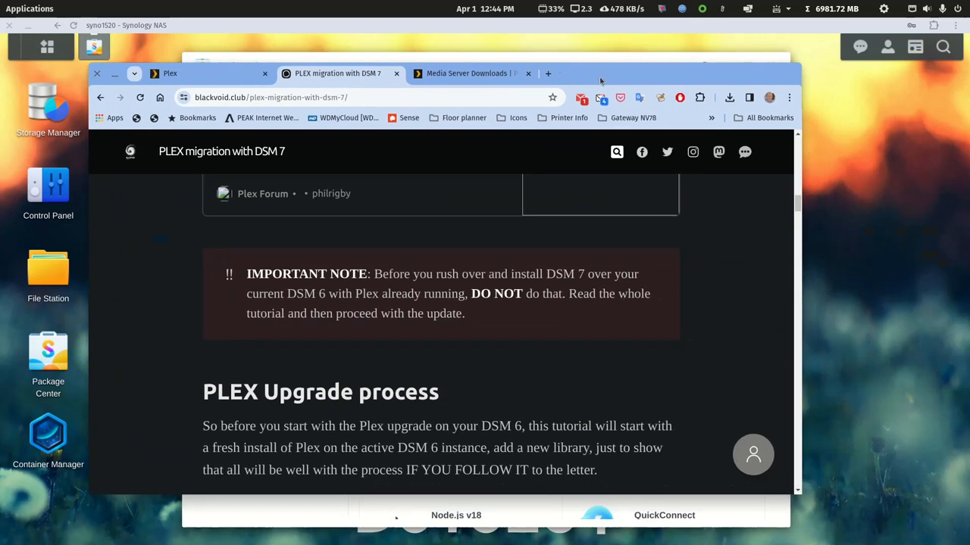
double_click(602, 78)
click(400, 30)
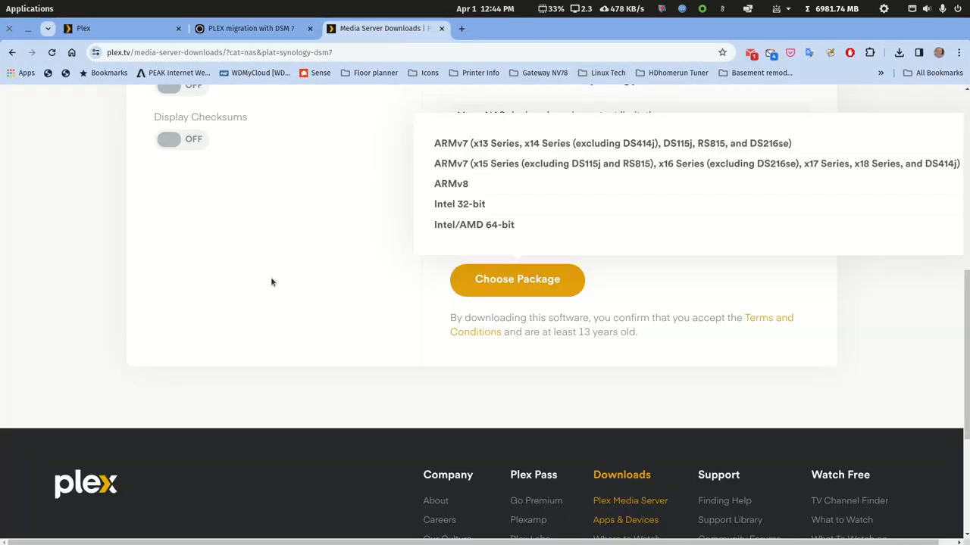
scroll(277, 296, up, 7)
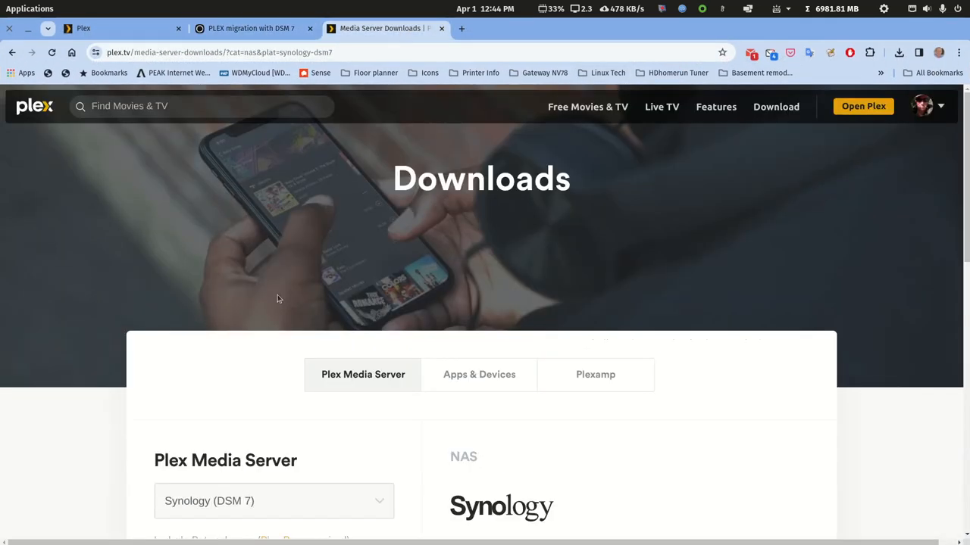
scroll(312, 341, down, 3)
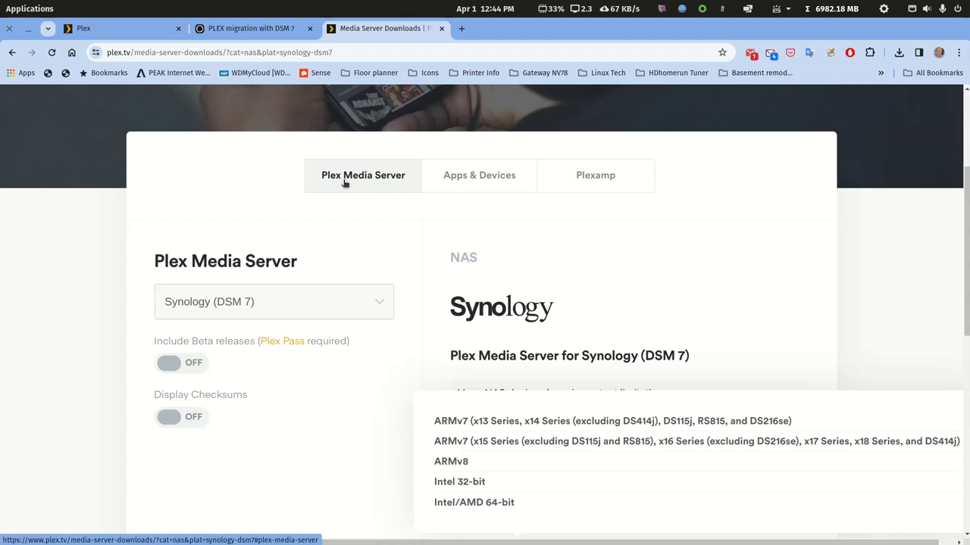
Step: Set the Plex Media Server download platform to Linux
click(382, 304)
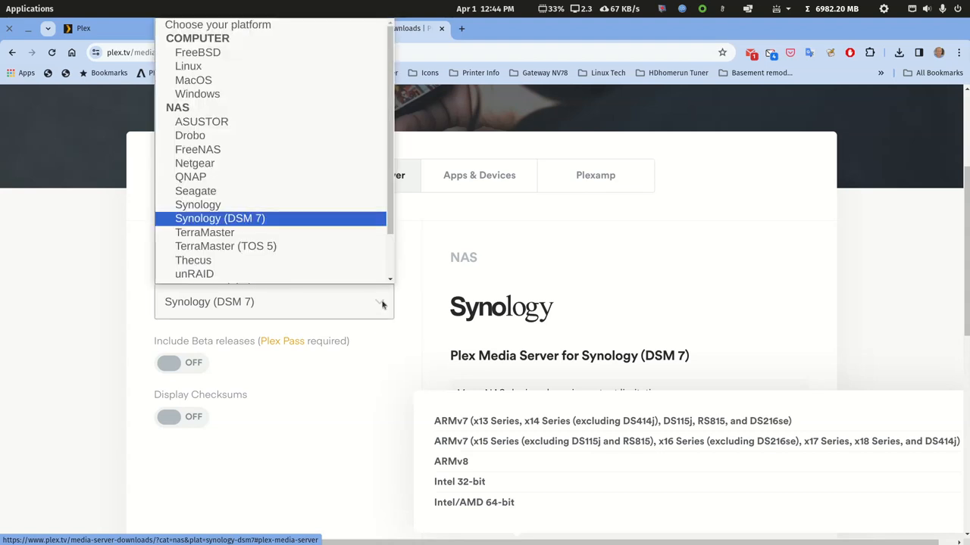
scroll(310, 190, down, 1)
scroll(310, 182, up, 1)
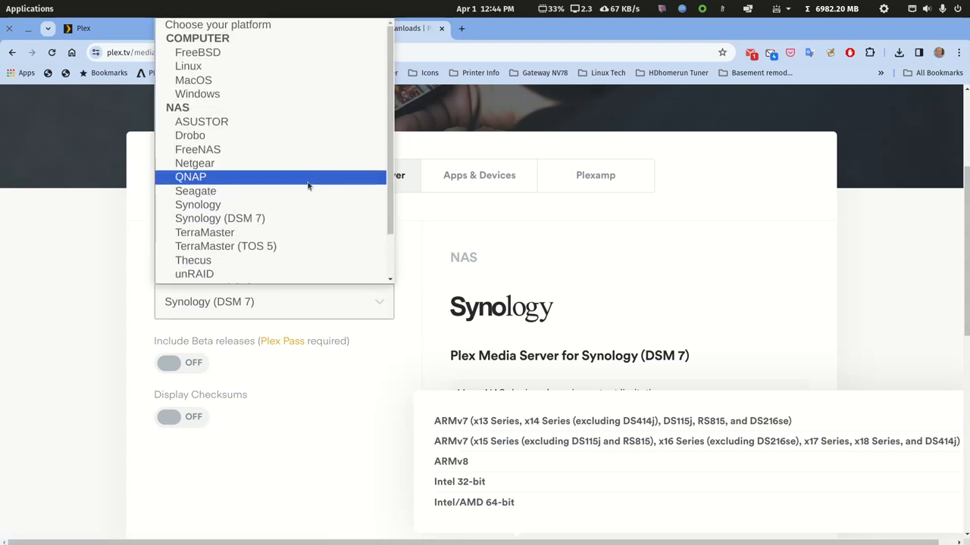
click(208, 68)
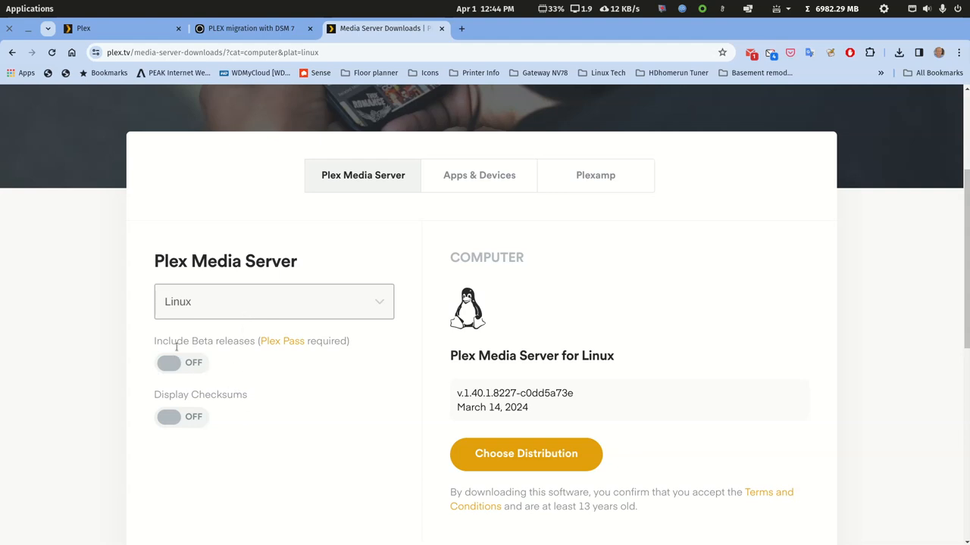
Step: Set the Plex Media Server download platform to Synology (DSM 7)
click(369, 302)
scroll(337, 230, down, 1)
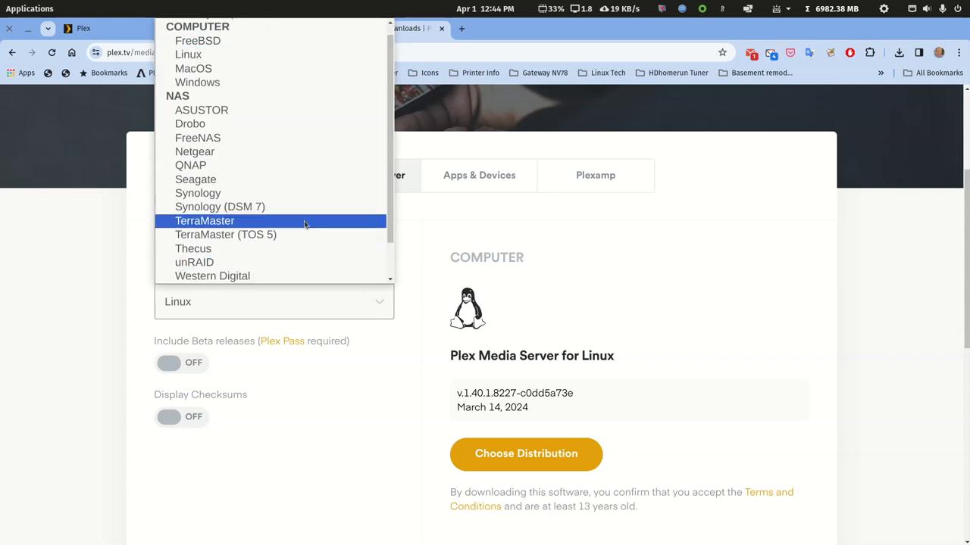
click(235, 209)
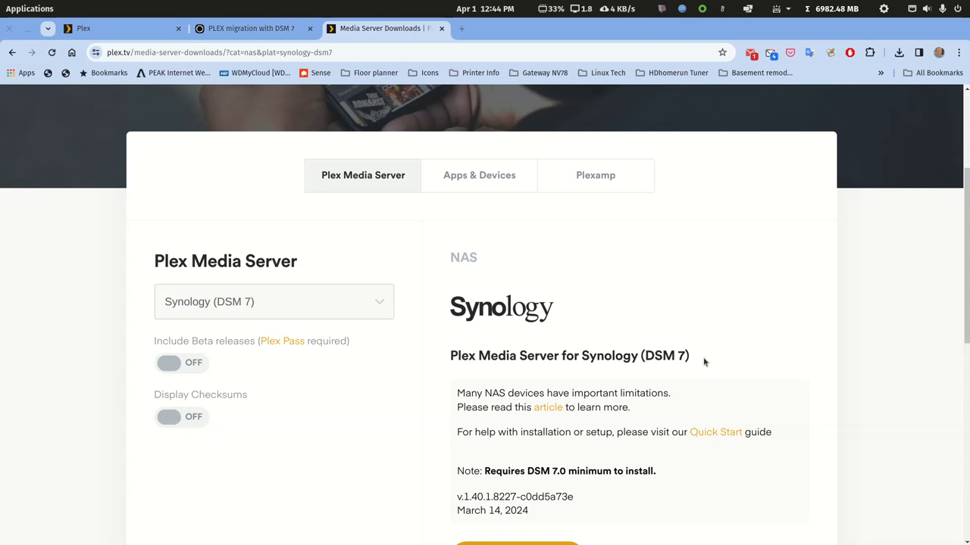
Step: Start downloading the Intel/AMD 64-bit package for Synology (DSM 7), and cancel saving the file
scroll(703, 362, down, 2)
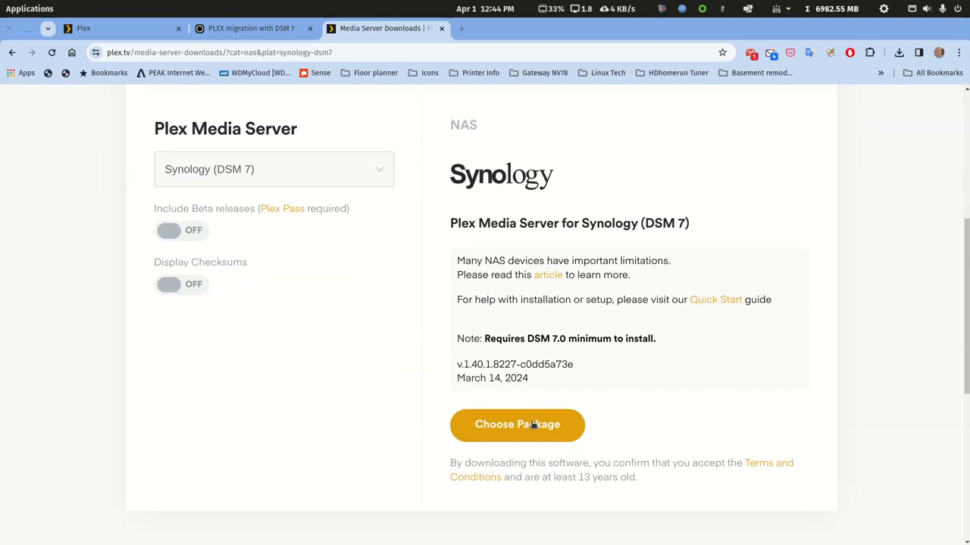
click(533, 425)
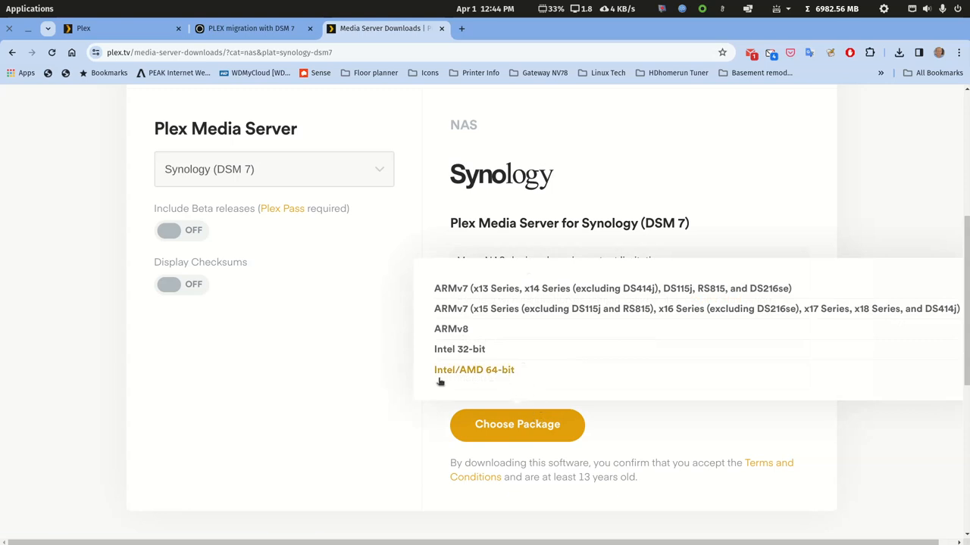
click(498, 372)
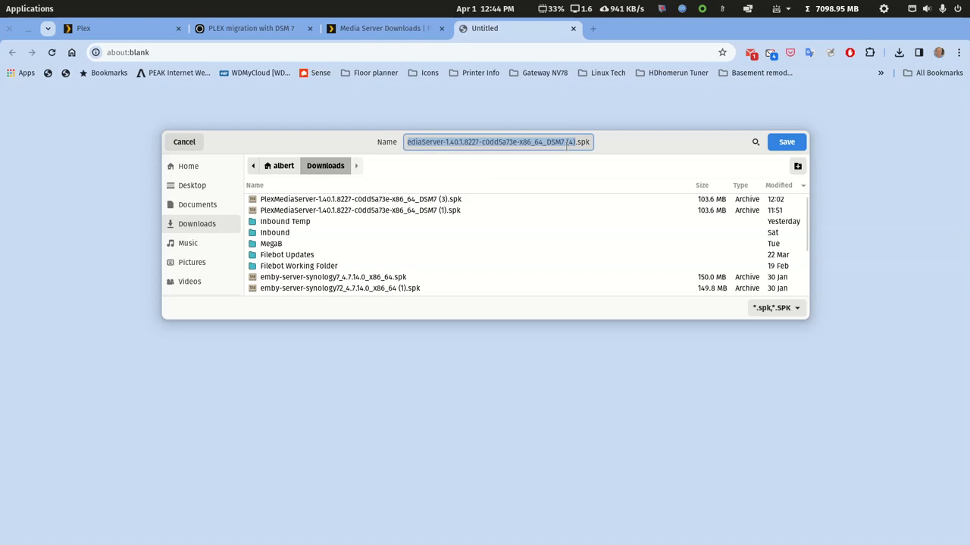
click(194, 143)
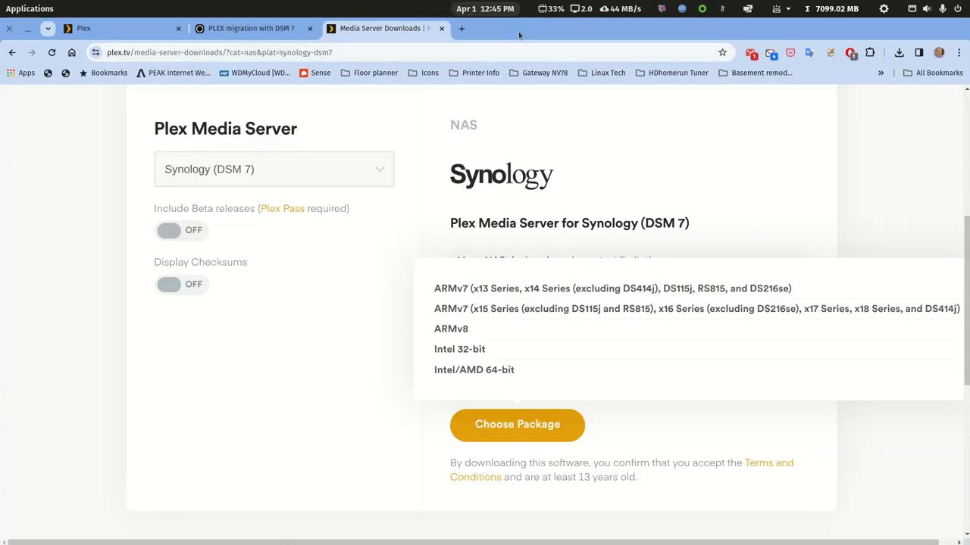
Step: Move the browser window out of the way and look through the installed packages in Package Center for Plex Media Server
double_click(520, 30)
drag(585, 77, 969, 126)
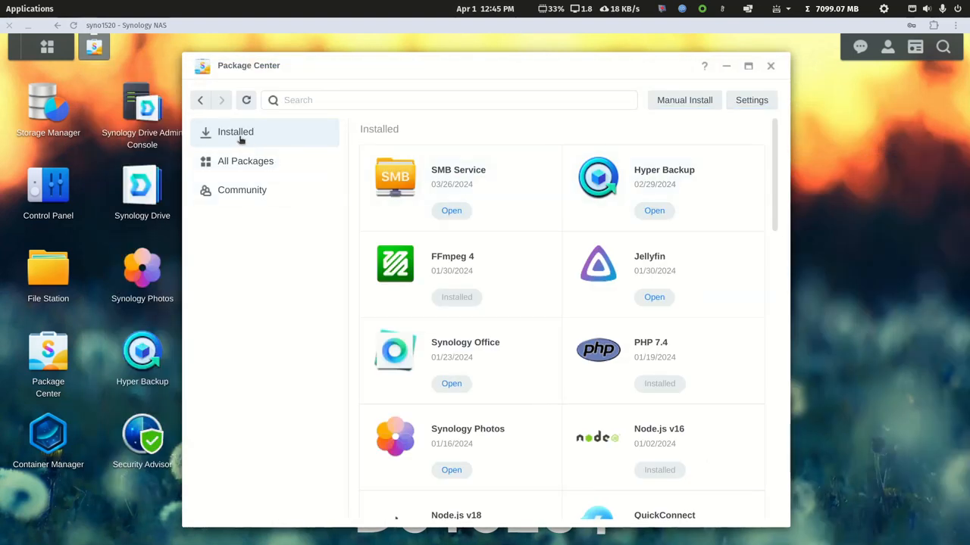
scroll(499, 410, down, 3)
scroll(500, 410, down, 1)
scroll(498, 407, up, 4)
Step: Start a manual package install with PlexMediaServer-1.40.1.8227-c0dd5a73e-x86_64_DSM7 (3).spk from Downloads, and agree to the third-party developer terms
click(300, 99)
click(688, 100)
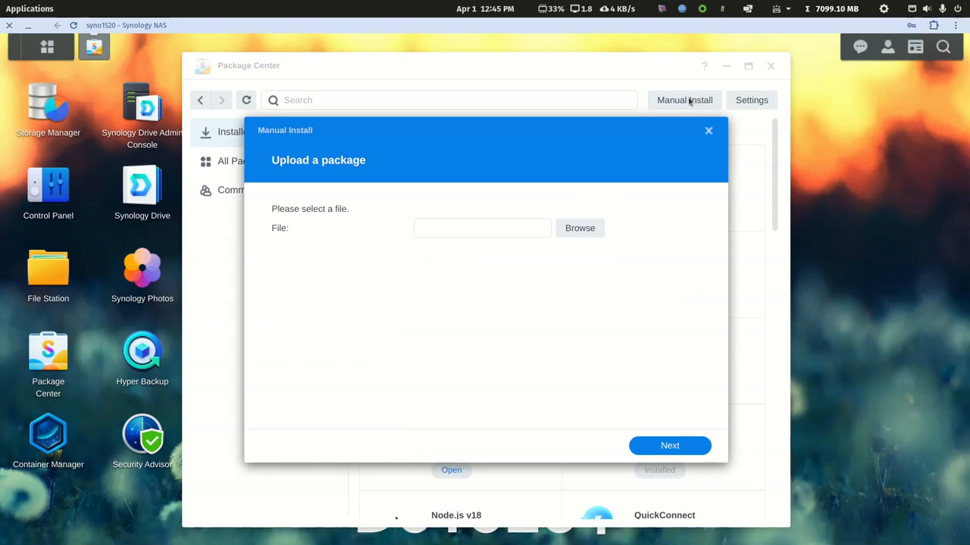
click(579, 230)
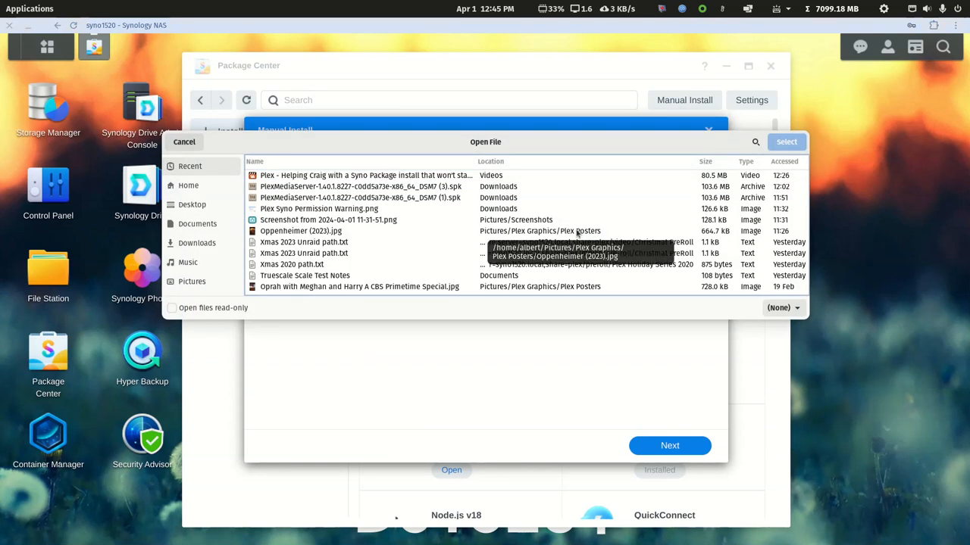
click(389, 188)
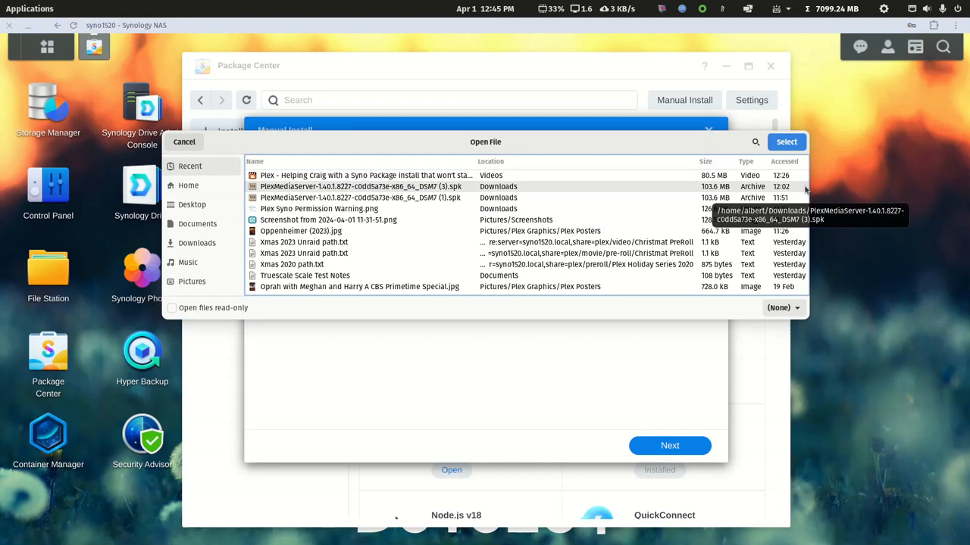
click(792, 144)
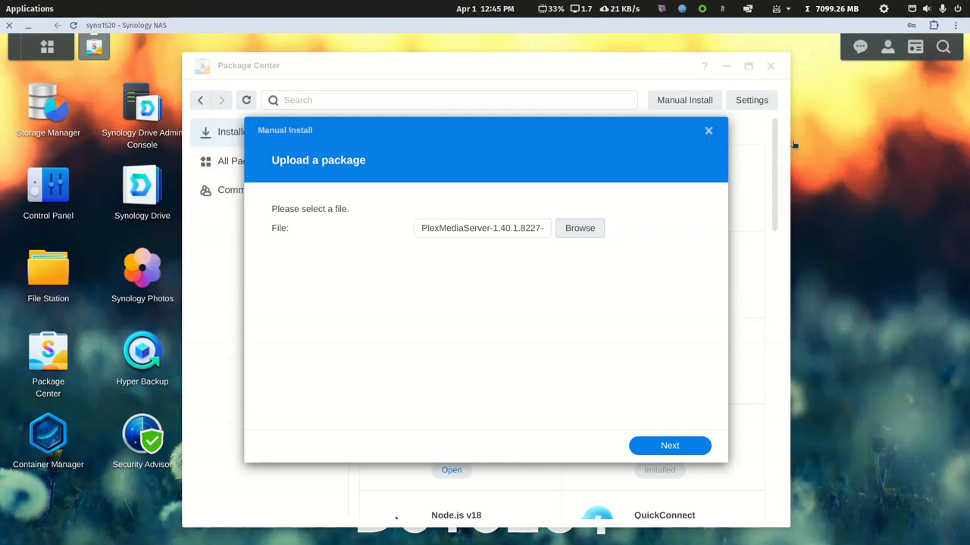
click(667, 450)
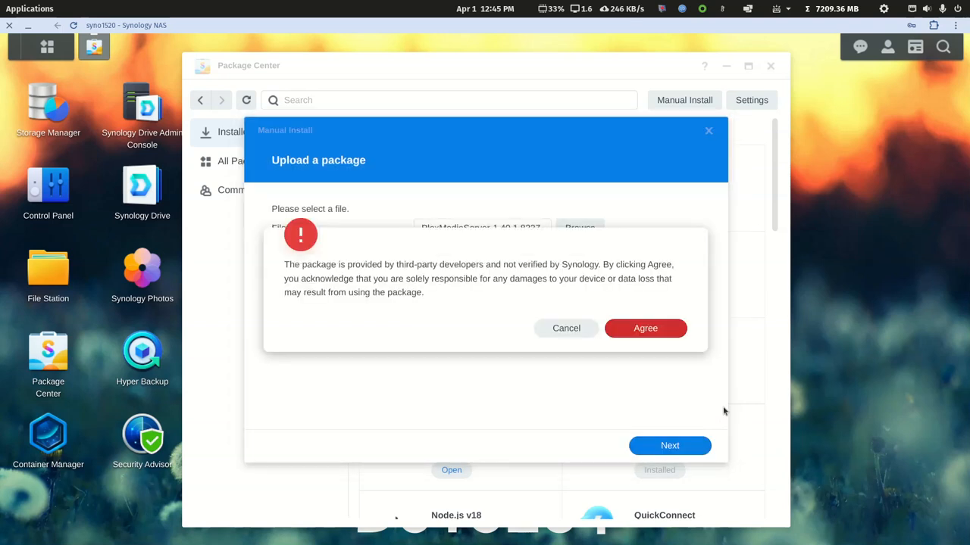
click(674, 329)
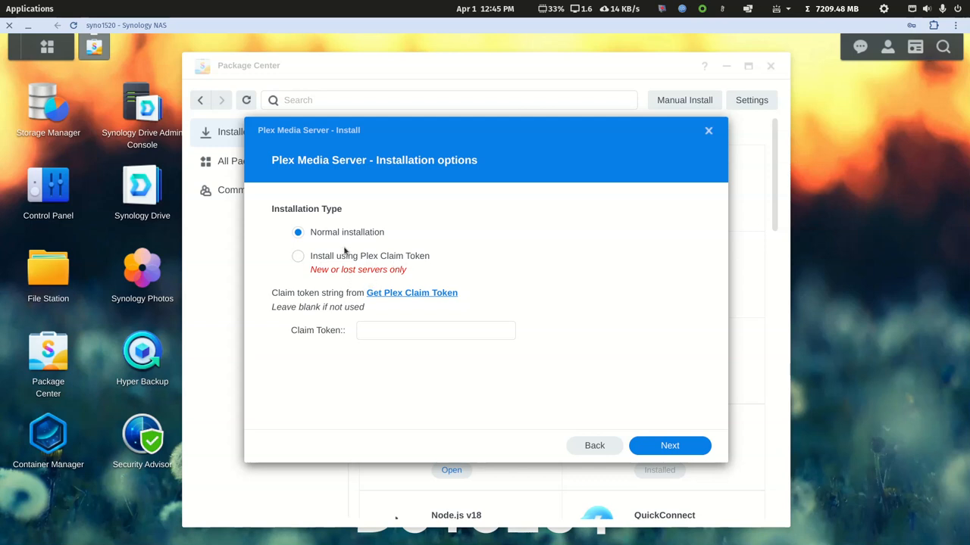
Step: Install Plex Media Server as a Normal installation set to run after installation, and dismiss the share access instructions
click(668, 447)
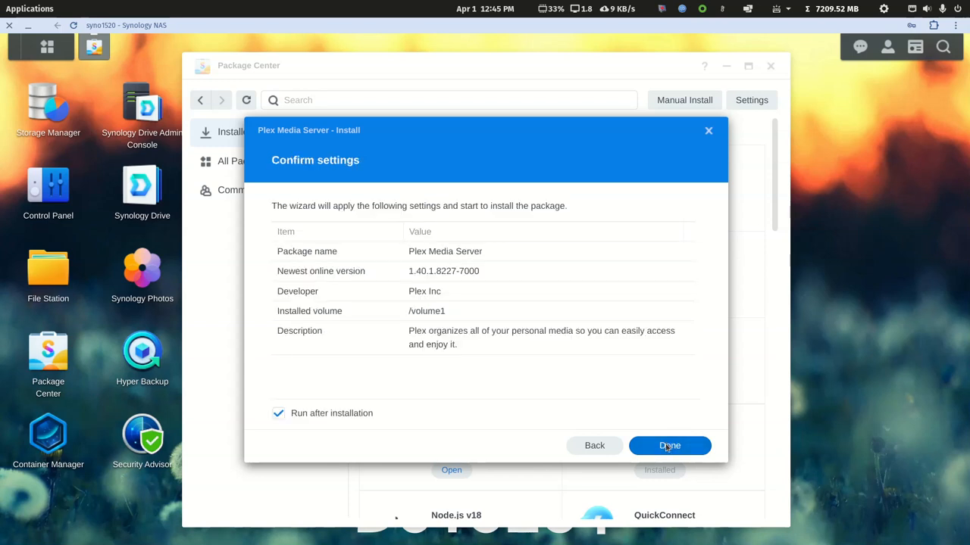
click(668, 447)
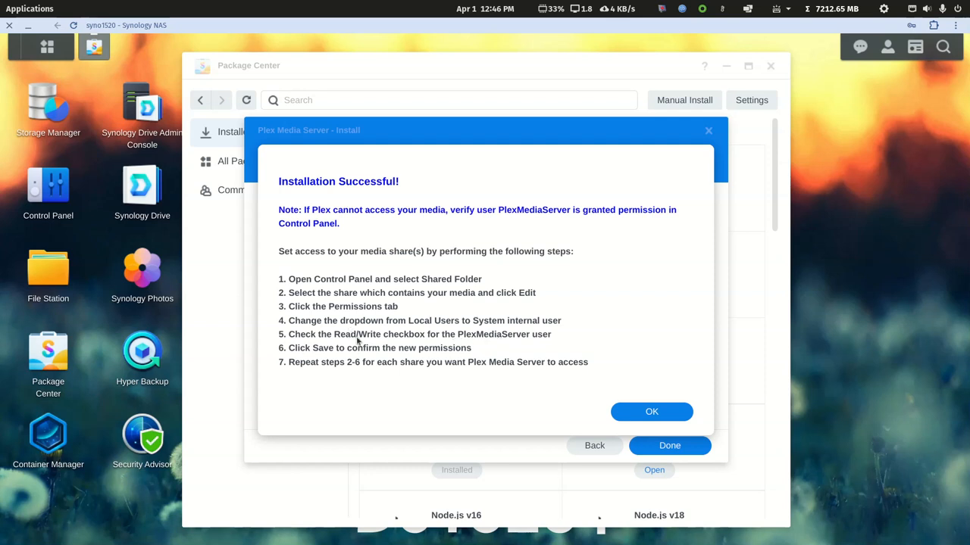
click(647, 412)
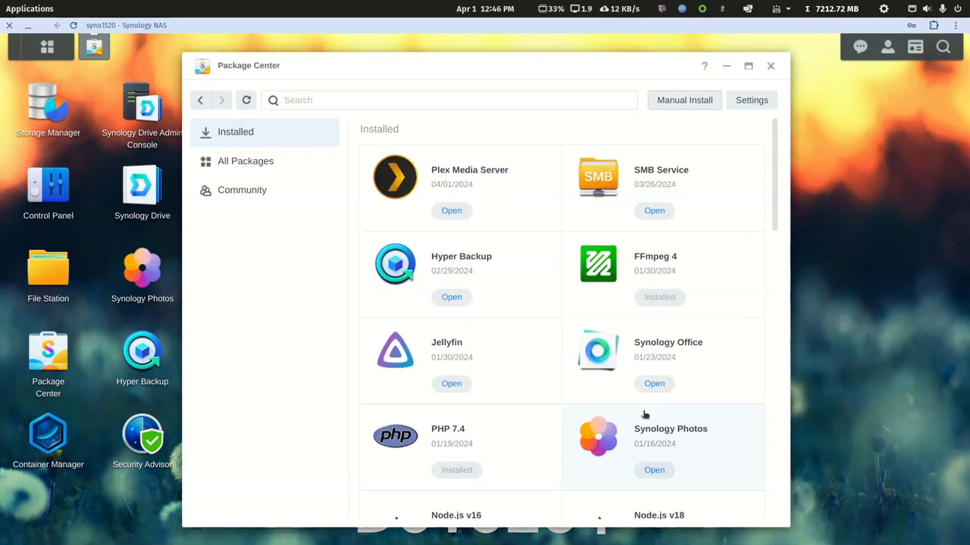
Step: Minimize Package Center, open File Station, and examine the mediapd shared folder that holds the Plex media
click(726, 69)
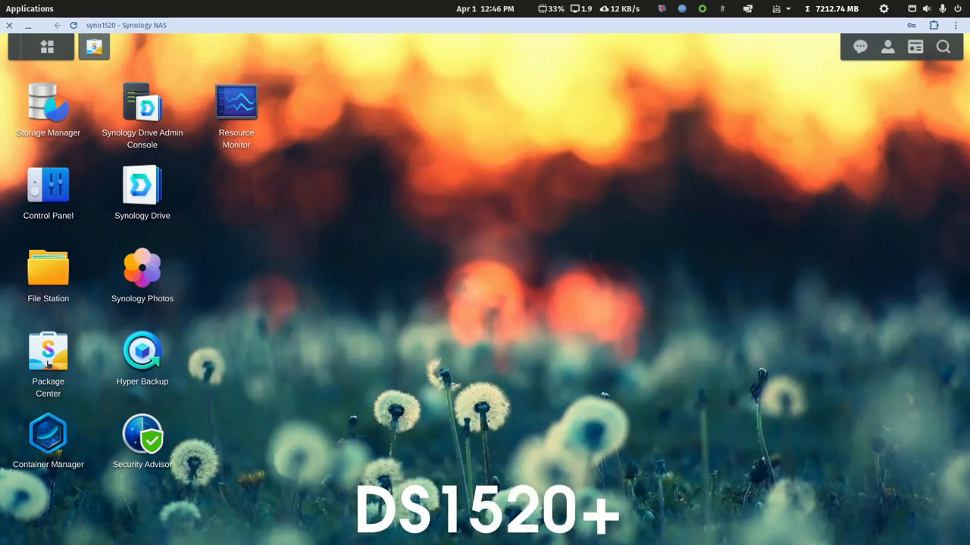
click(53, 278)
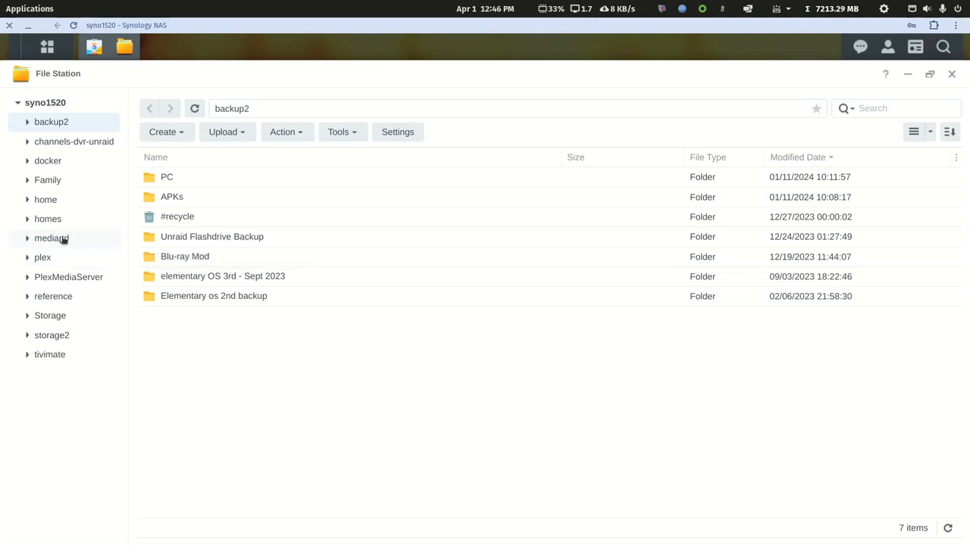
mouse_move(71, 240)
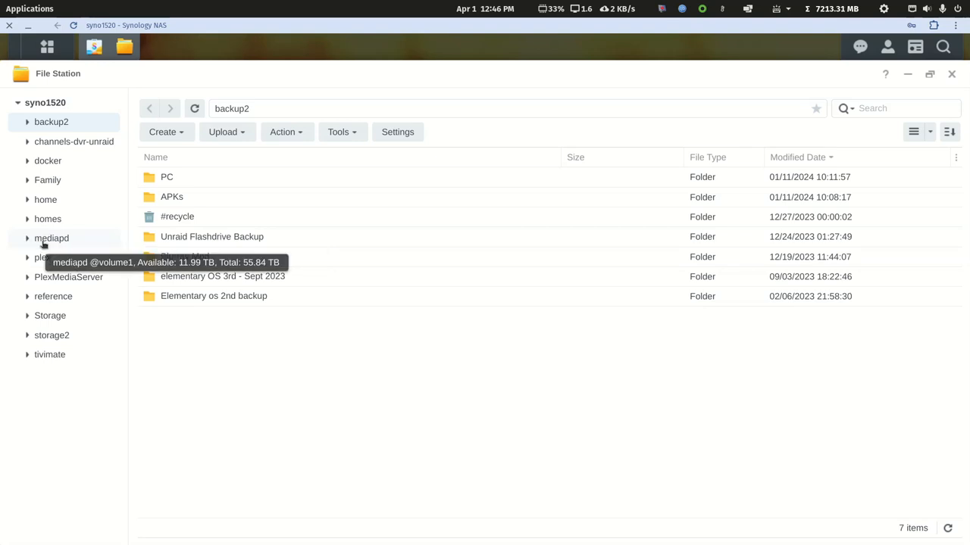
click(44, 241)
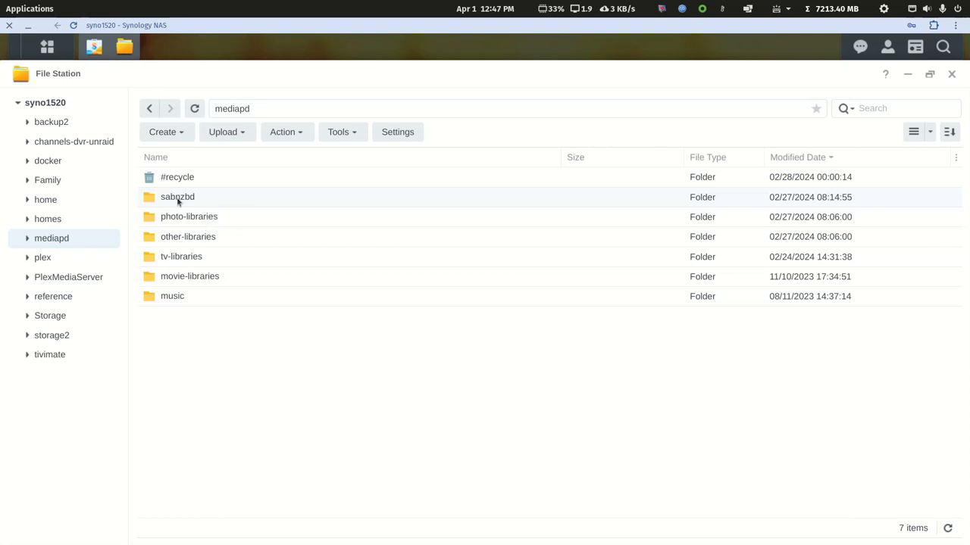
drag(180, 200, 57, 243)
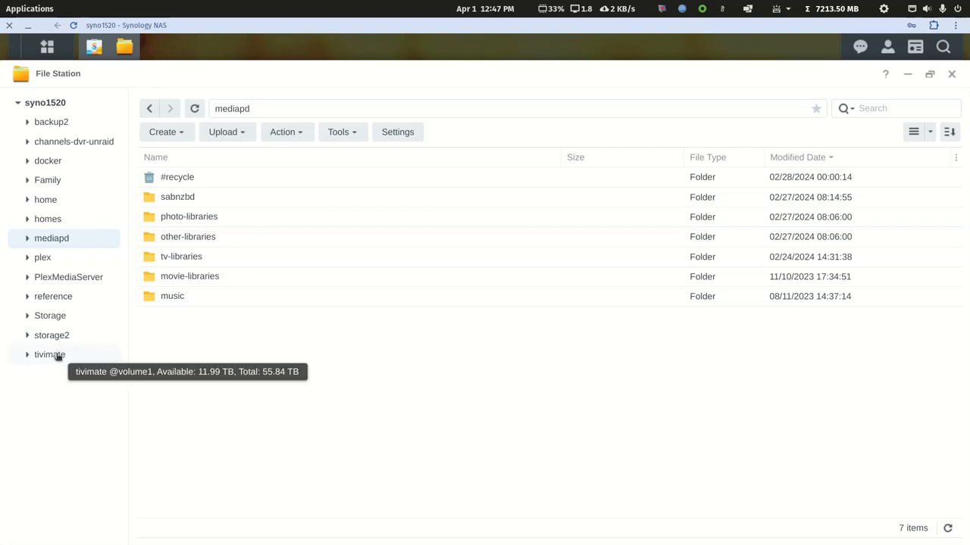
mouse_move(48, 323)
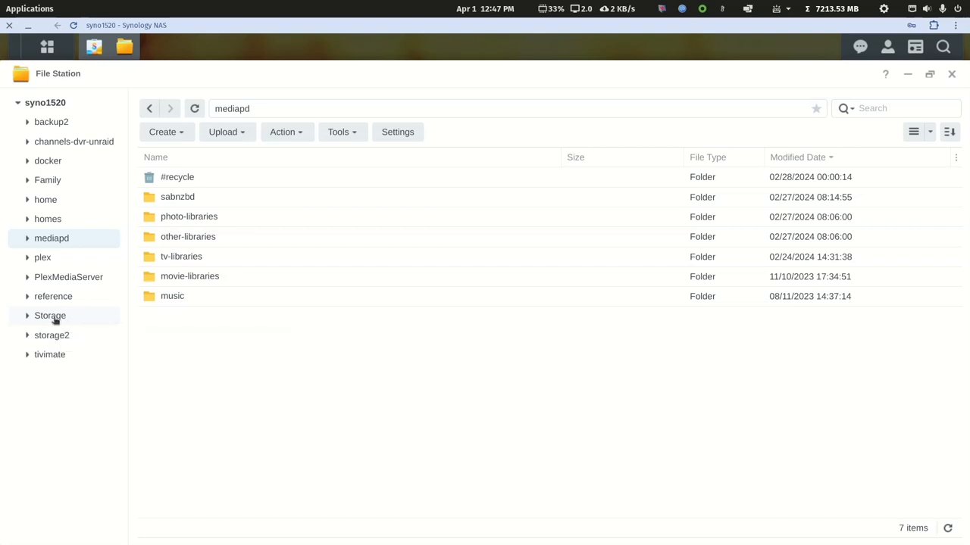
mouse_move(60, 243)
Step: Look through the movie-documentary, movie-kids and movie-main folders inside movie-libraries, and return to mediapd
double_click(149, 279)
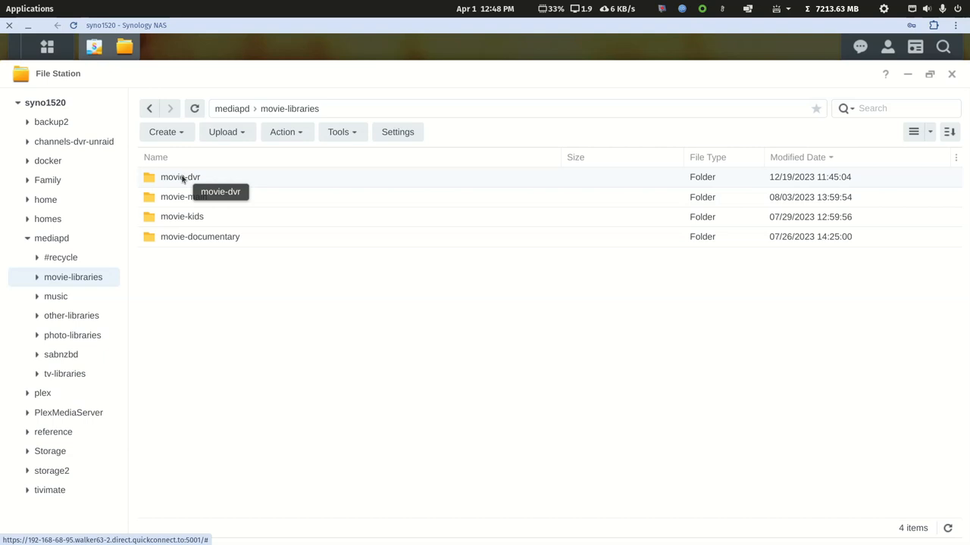
double_click(177, 238)
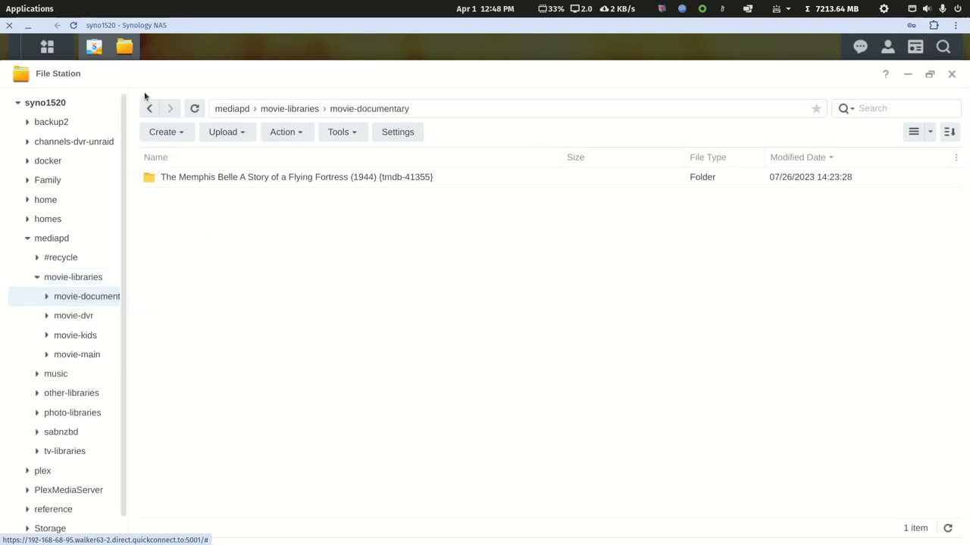
click(148, 108)
double_click(189, 220)
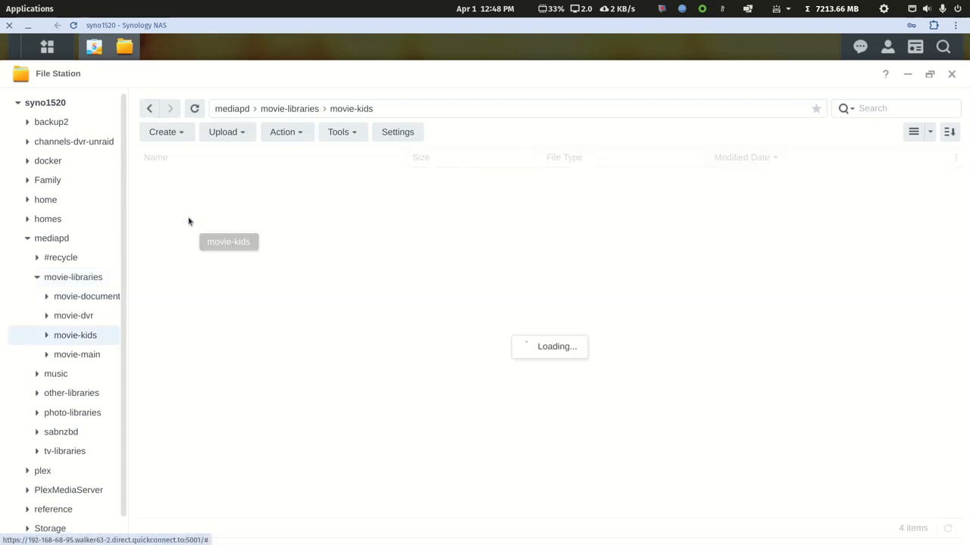
click(149, 108)
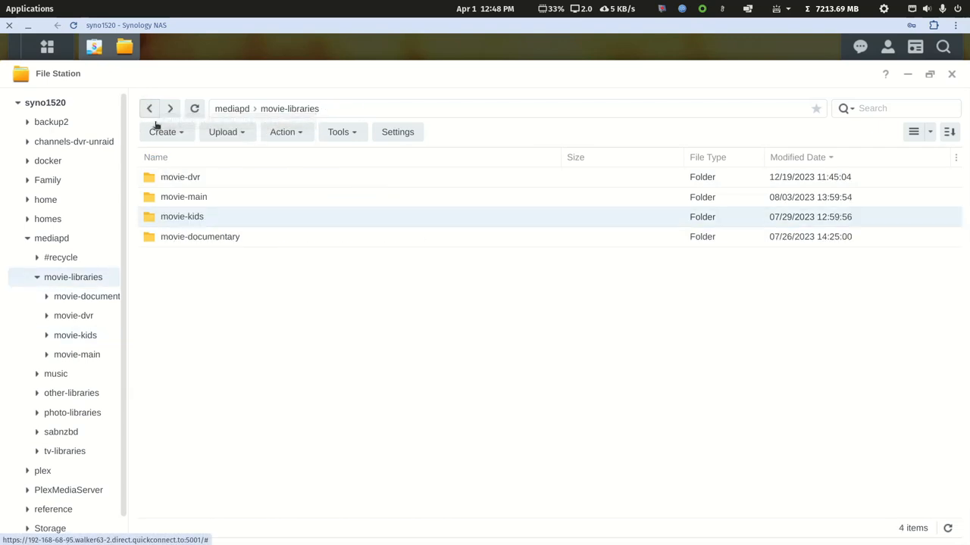
double_click(188, 199)
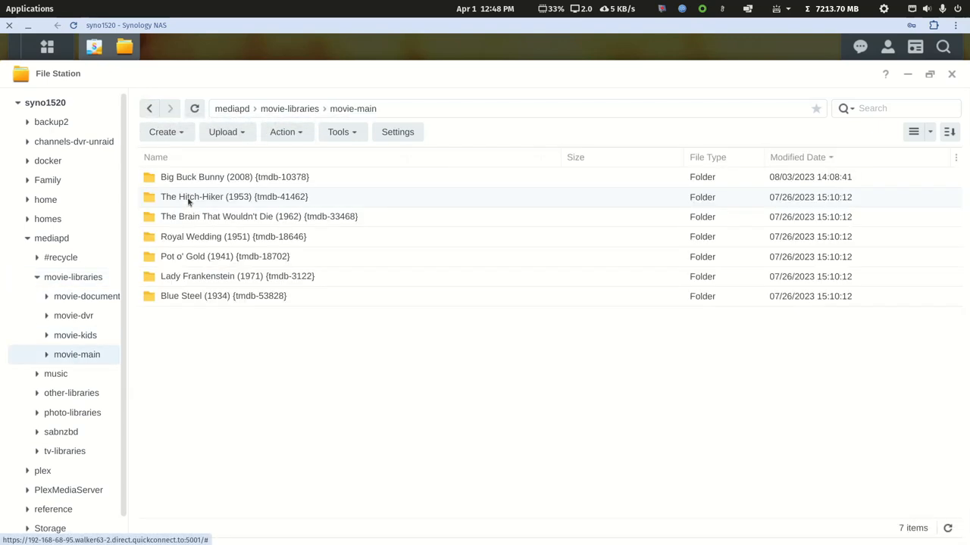
click(150, 111)
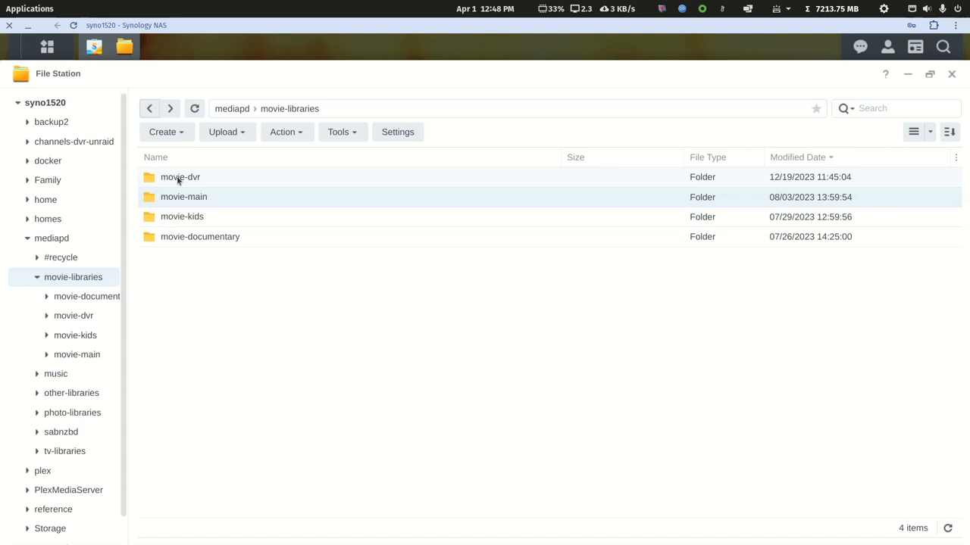
click(155, 111)
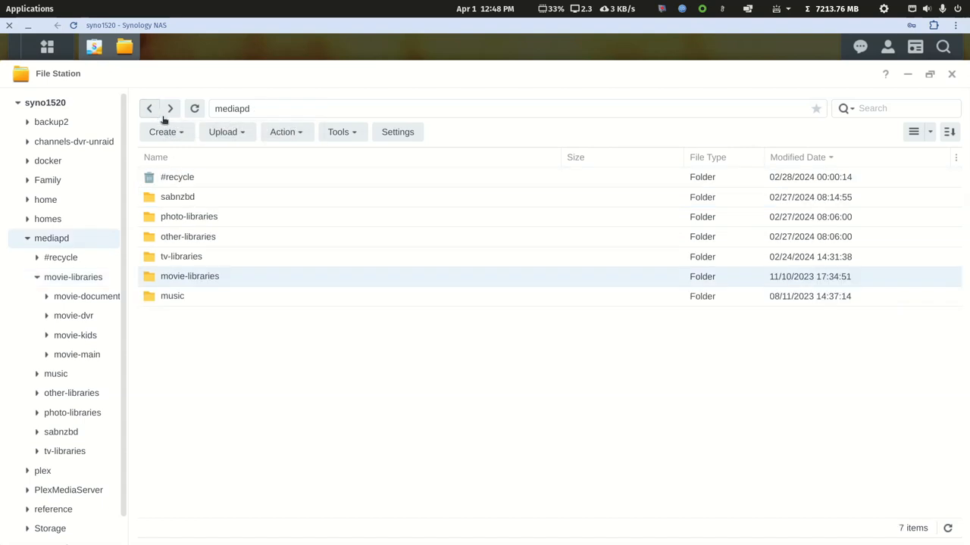
Step: Look through the tv-kids, tv-dvr and tv-main folders inside tv-libraries, and return to mediapd
double_click(180, 257)
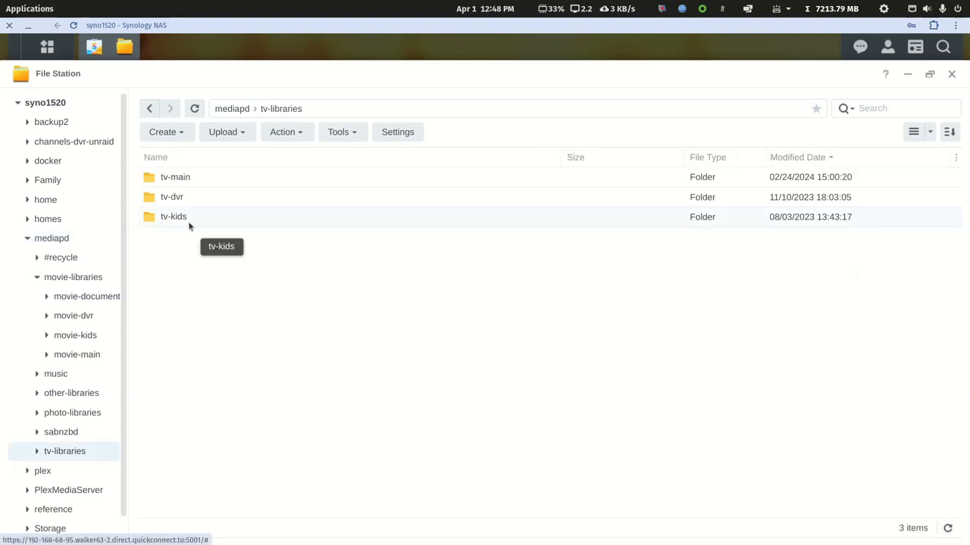
double_click(176, 218)
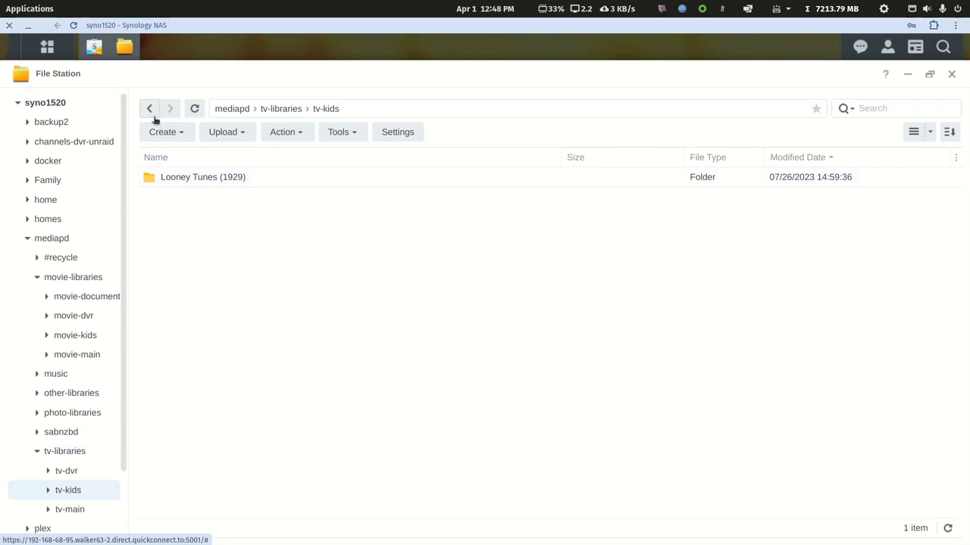
click(150, 110)
double_click(170, 198)
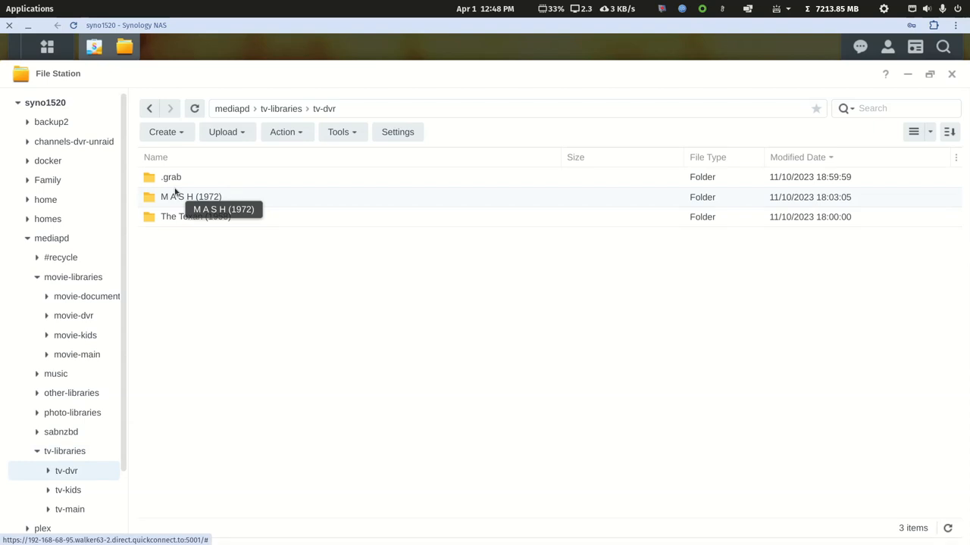
click(155, 111)
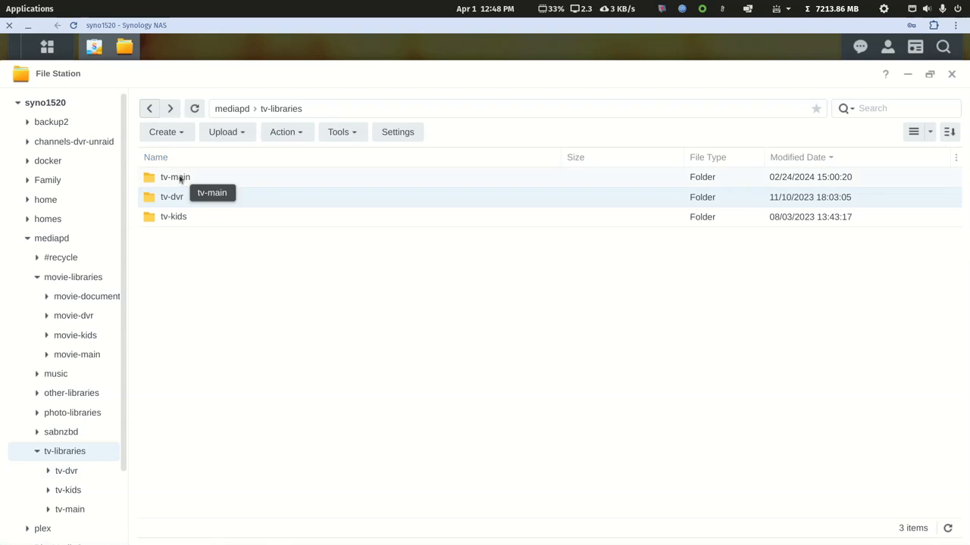
double_click(180, 178)
click(151, 109)
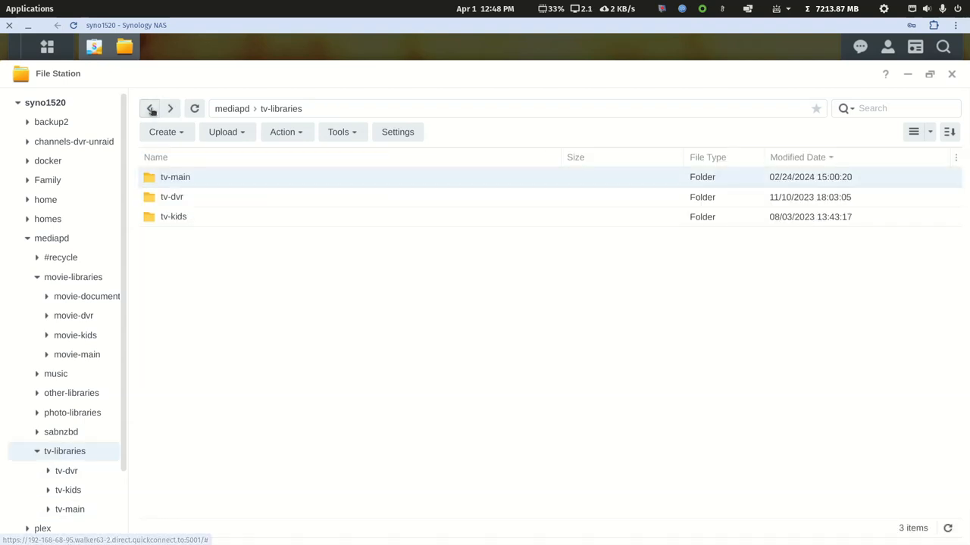
click(152, 110)
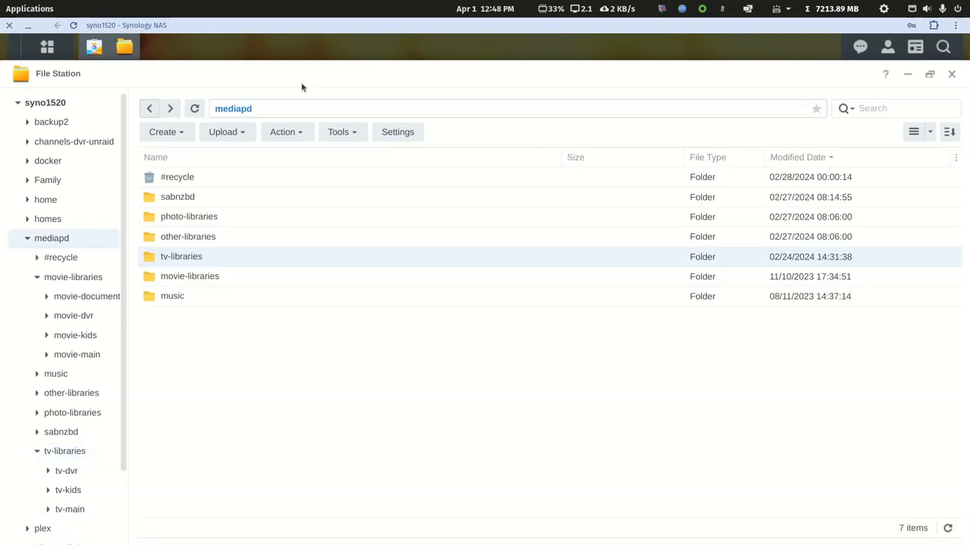
Step: Restore the File Station window from full size, collapse the mediapd folder tree, and close File Station
double_click(432, 76)
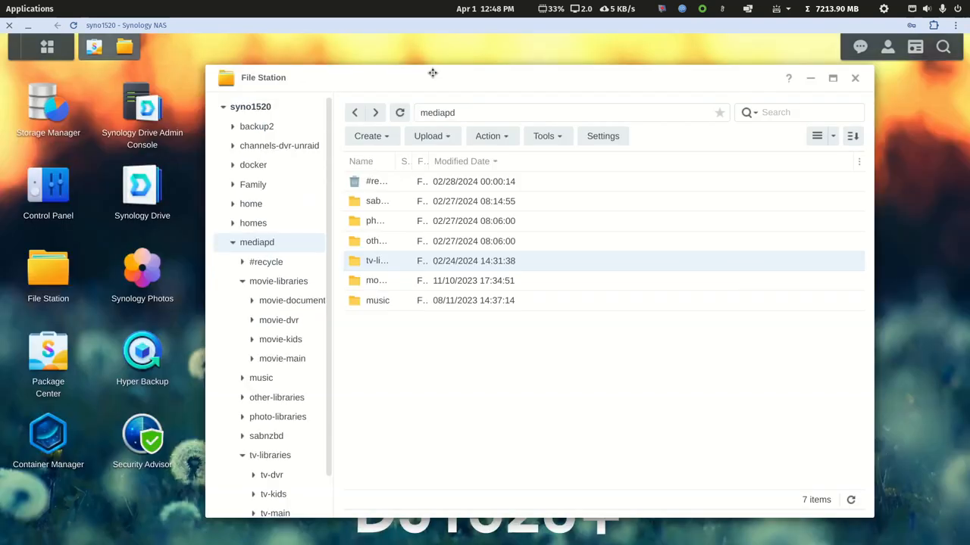
click(232, 242)
click(854, 78)
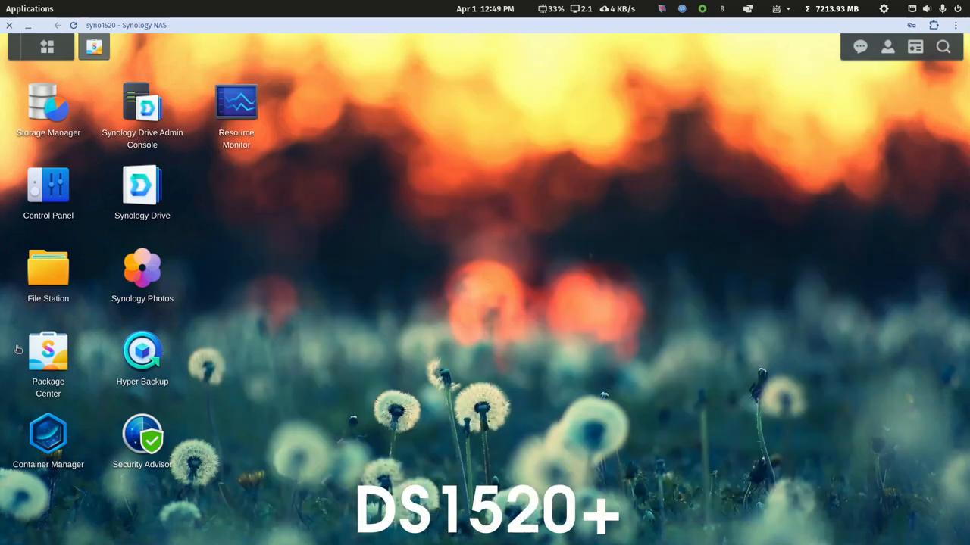
Step: Open the mediapd shared folder for editing in Control Panel and show its user permissions
double_click(50, 187)
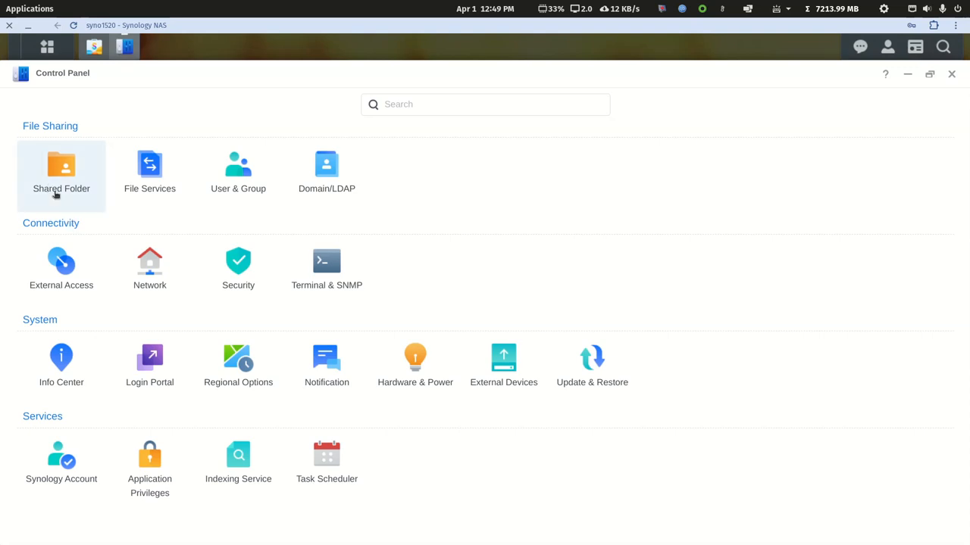
click(58, 178)
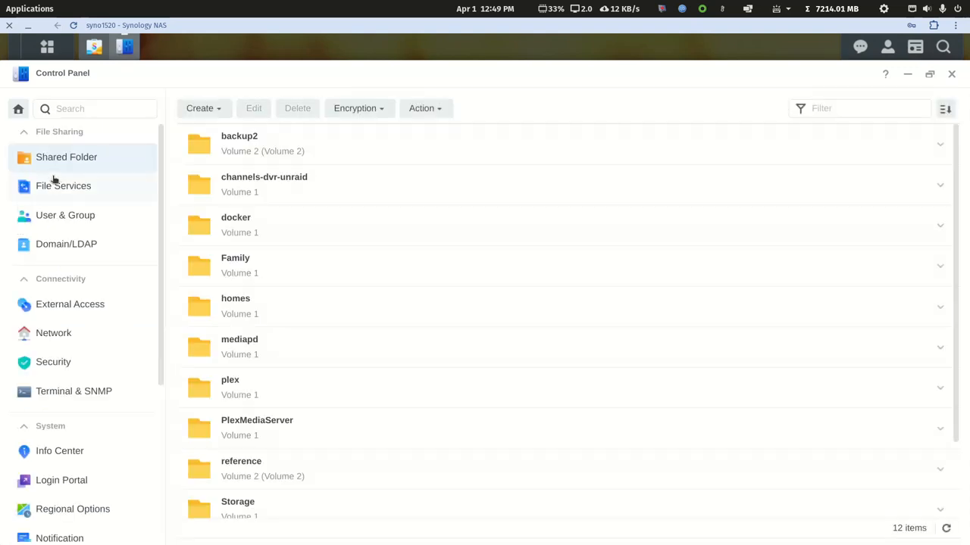
click(238, 344)
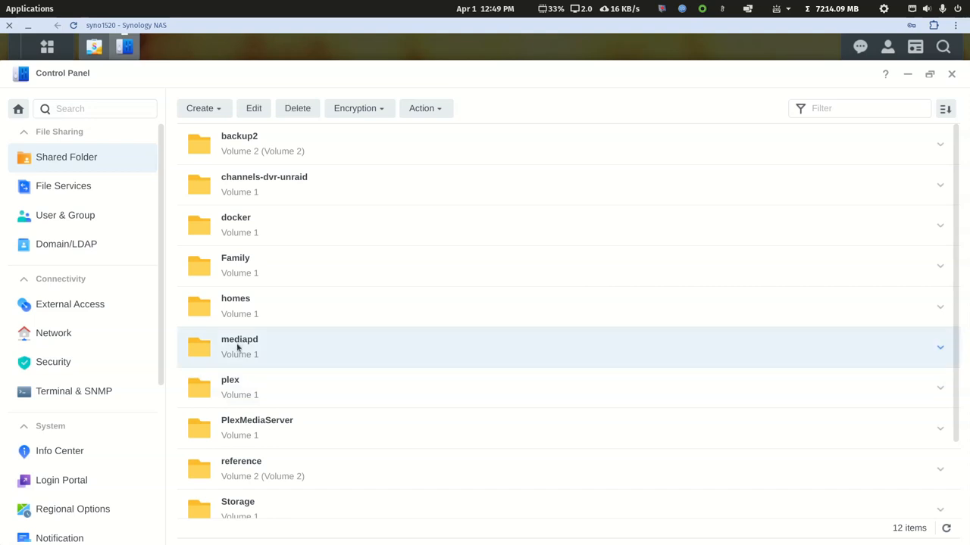
click(252, 107)
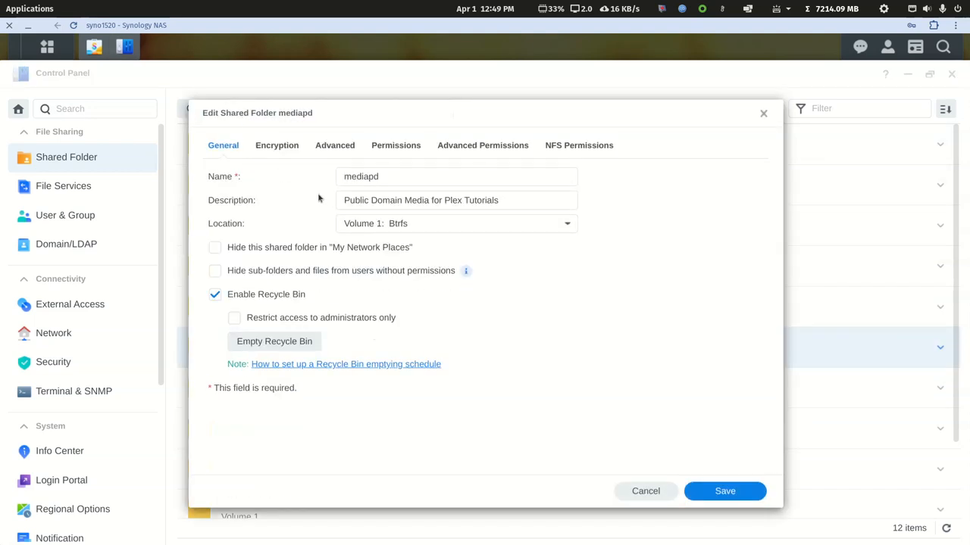
click(401, 147)
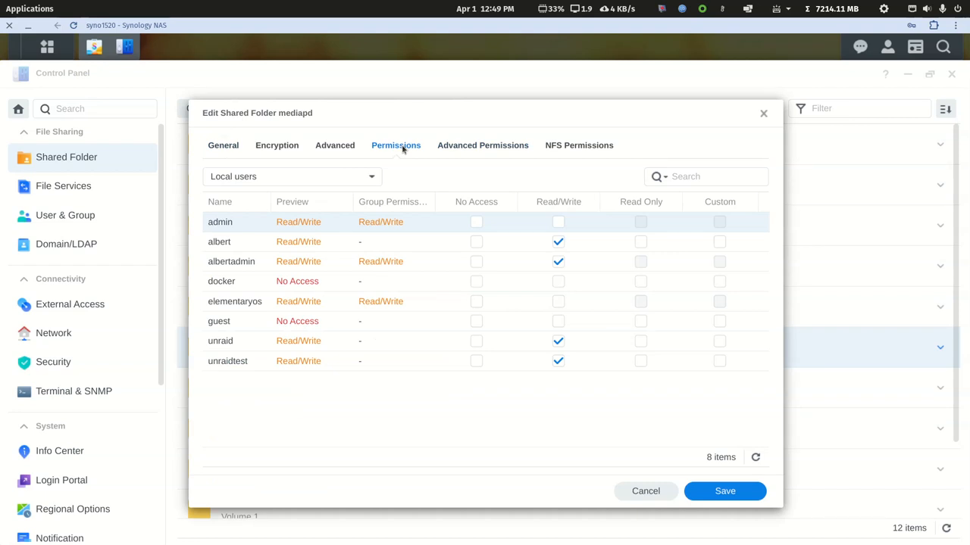
Step: Give the Plex Media Server system internal user Read/Write permission on the mediapd shared folder and save the changes
click(298, 179)
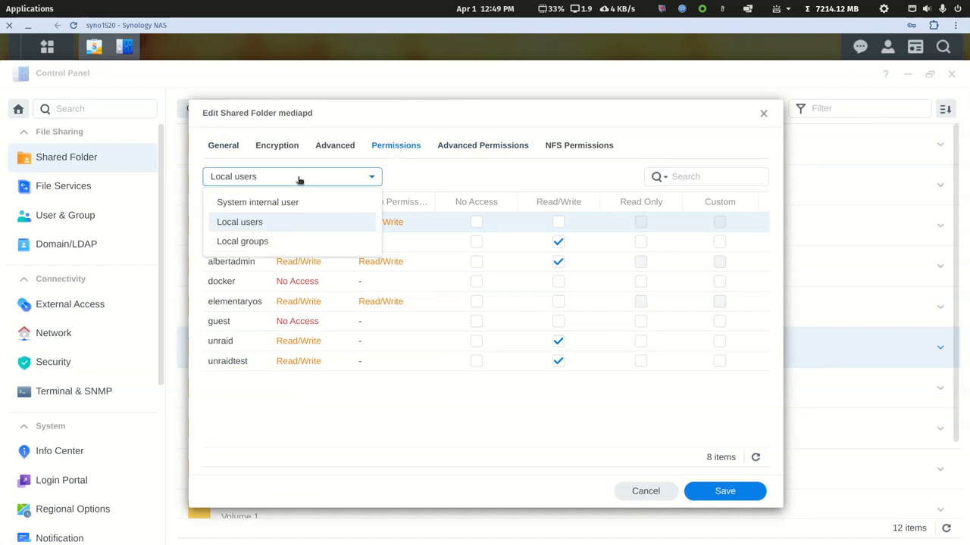
click(283, 203)
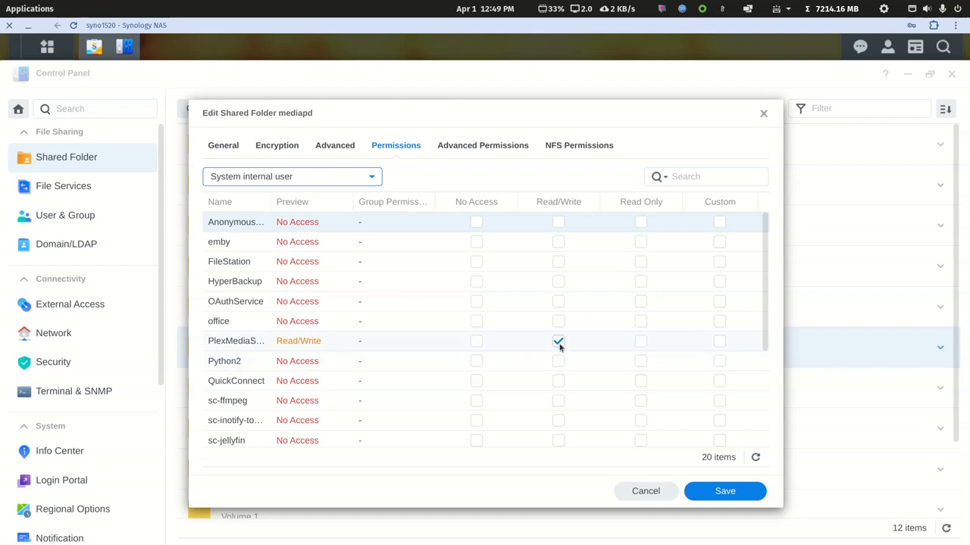
click(711, 492)
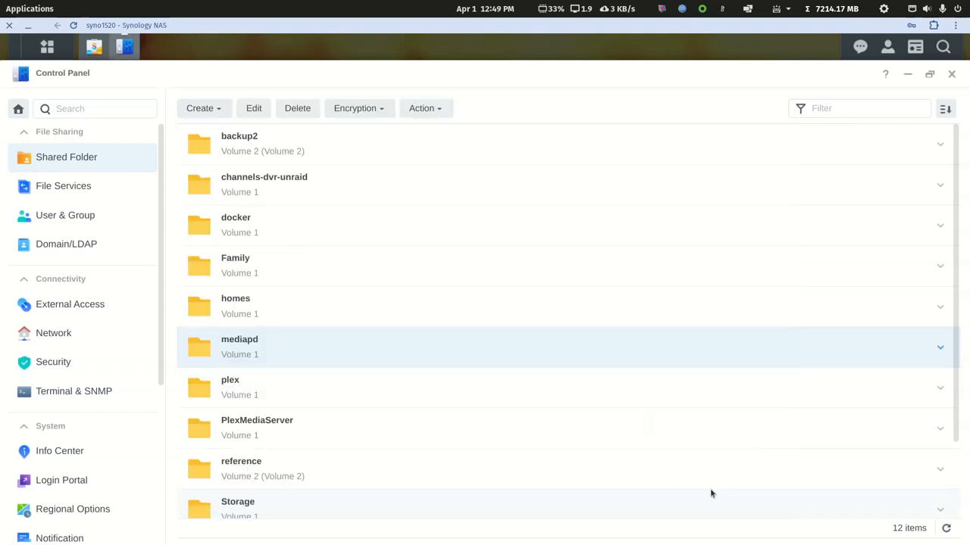
Step: Close the syno1520 DSM window, find syno1520 among the desktop applications with "sy", and reopen it at full size
click(7, 28)
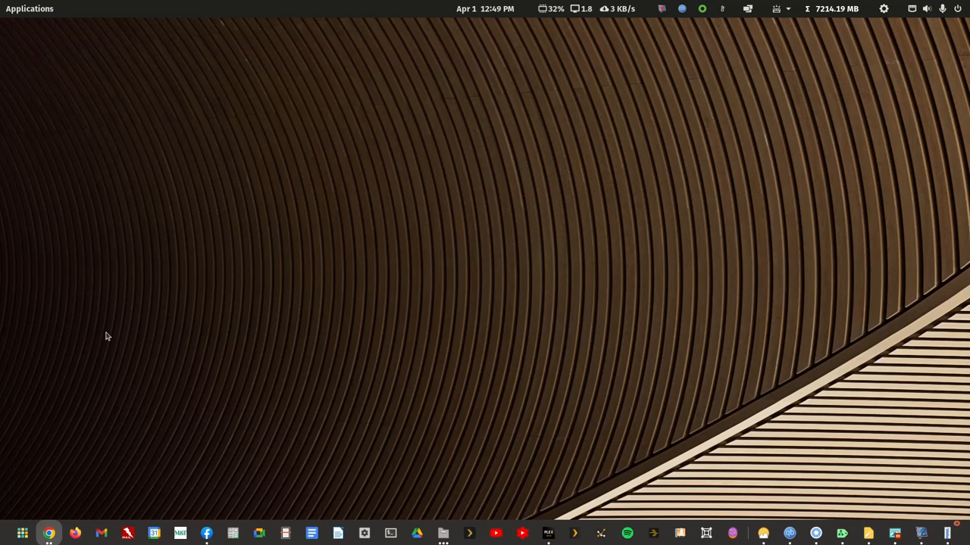
click(22, 533)
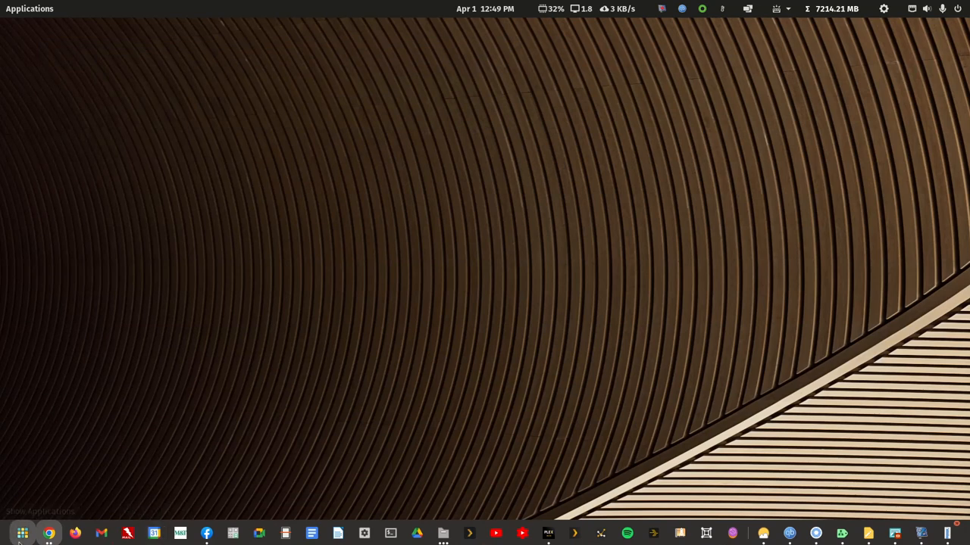
text(sy)
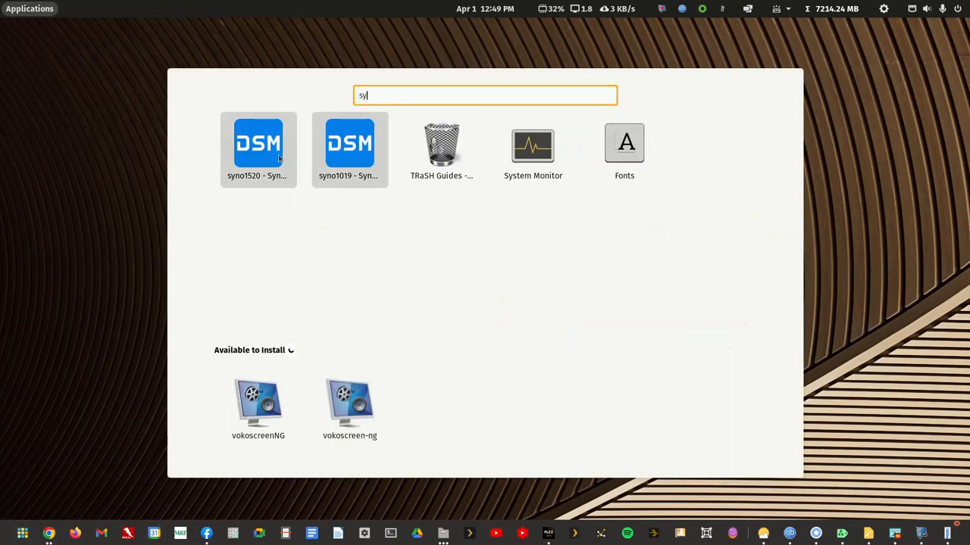
click(221, 165)
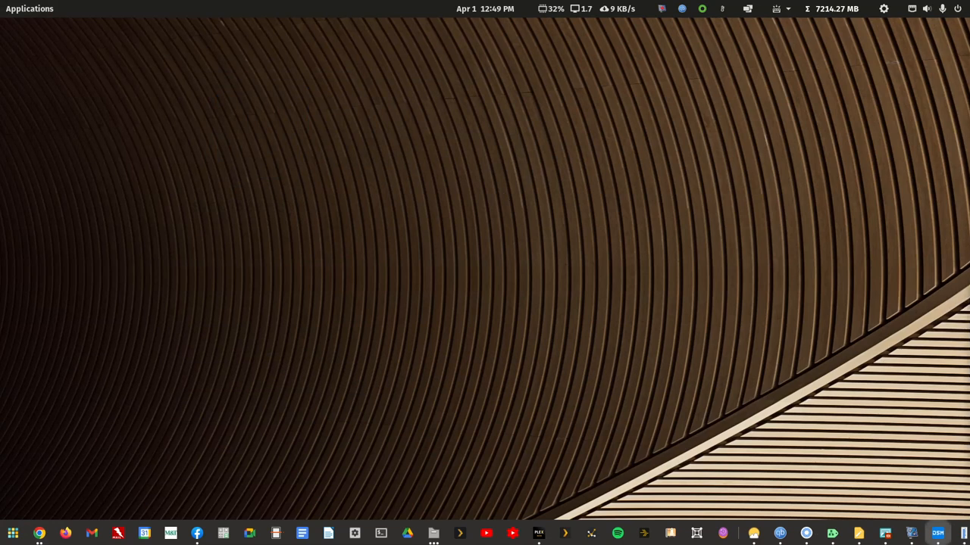
drag(969, 72, 520, 66)
double_click(520, 65)
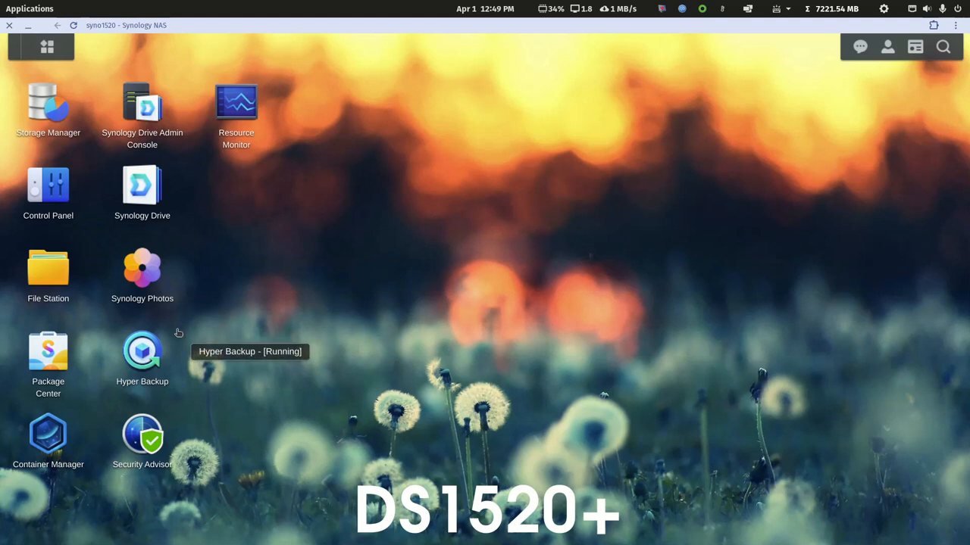
Step: Look at the installed Plex Media Server's details in Package Center, and at the restart and shutdown options for the NAS
click(49, 361)
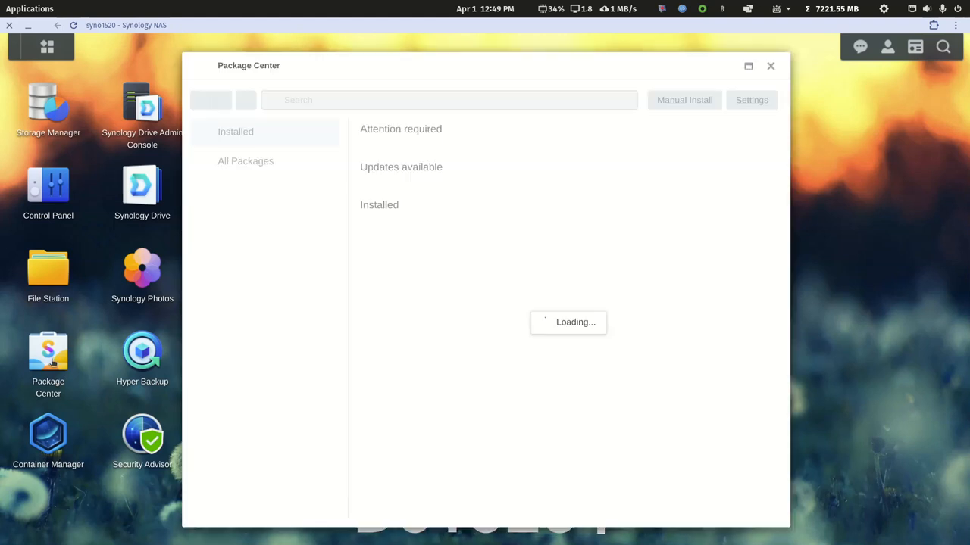
click(238, 134)
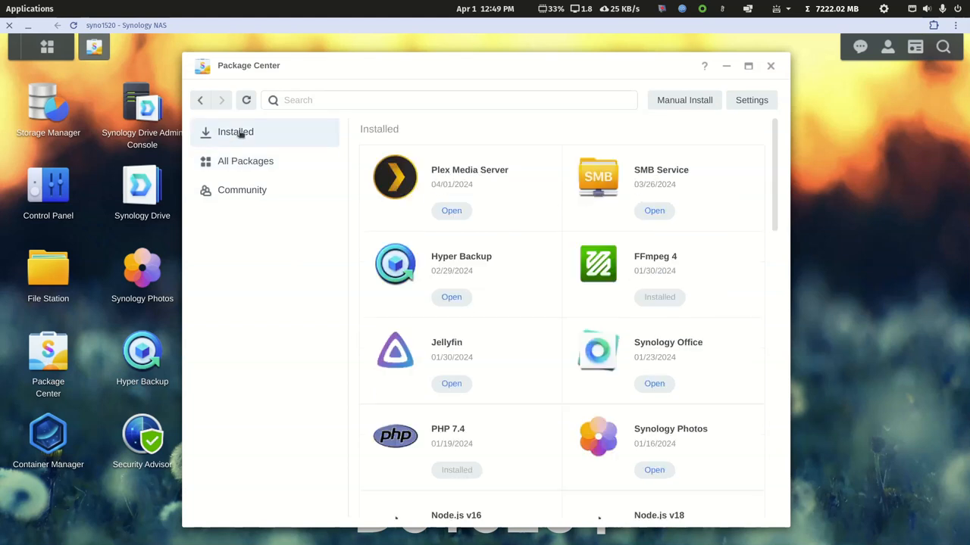
click(479, 181)
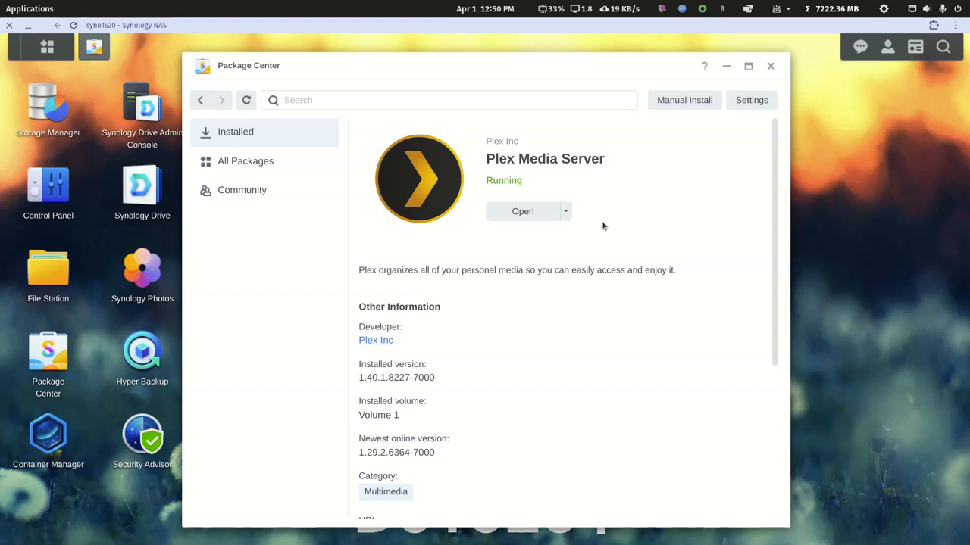
drag(657, 71, 709, 64)
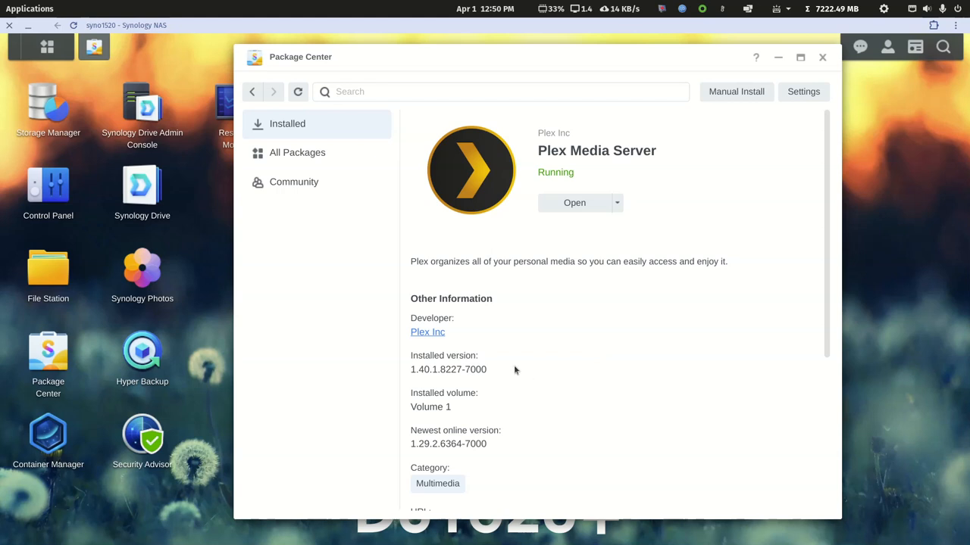
click(823, 58)
click(888, 48)
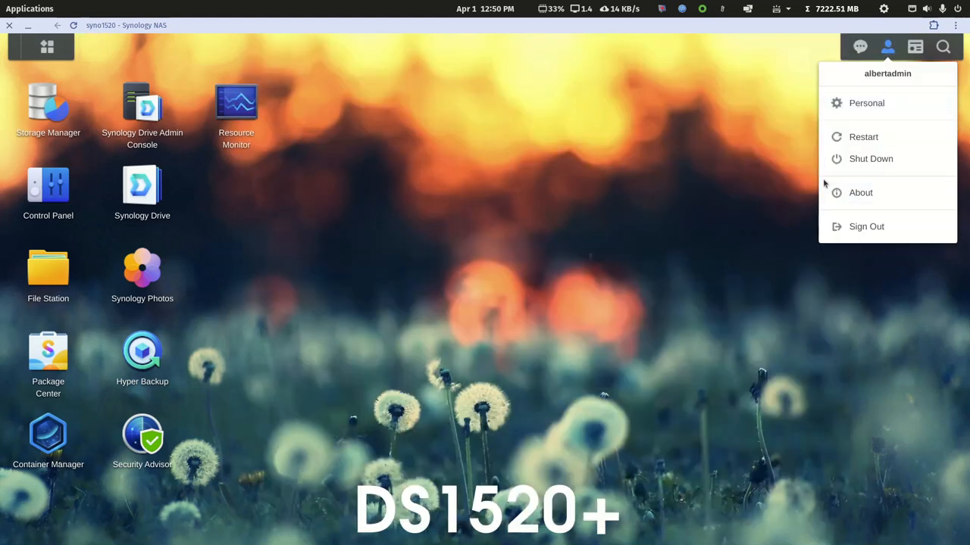
click(502, 264)
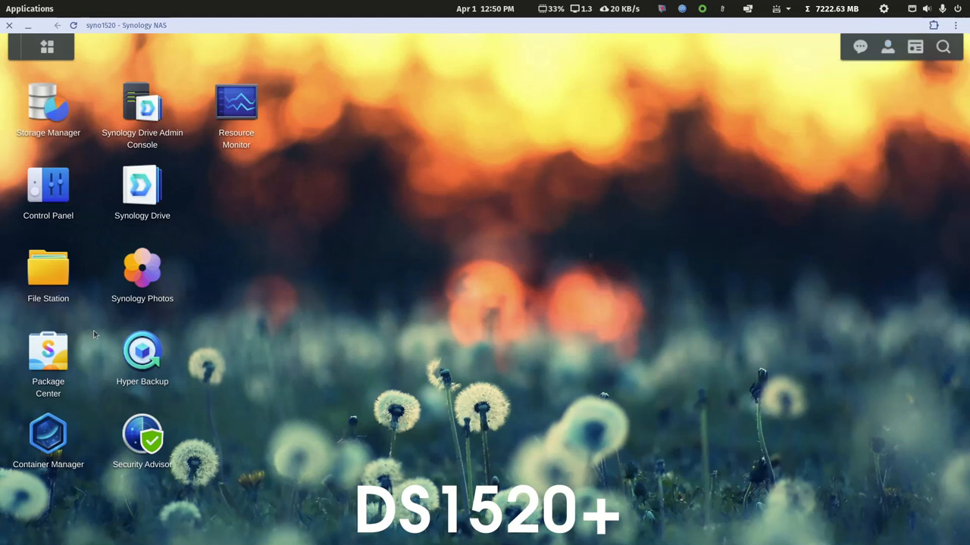
Step: Search all packages in Package Center for "plex"
click(64, 344)
click(284, 160)
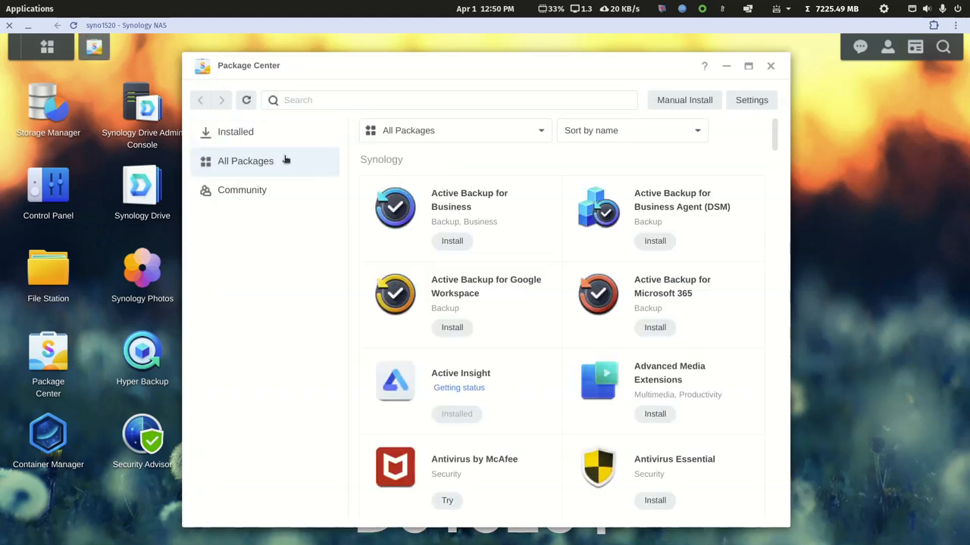
click(298, 101)
text(plex)
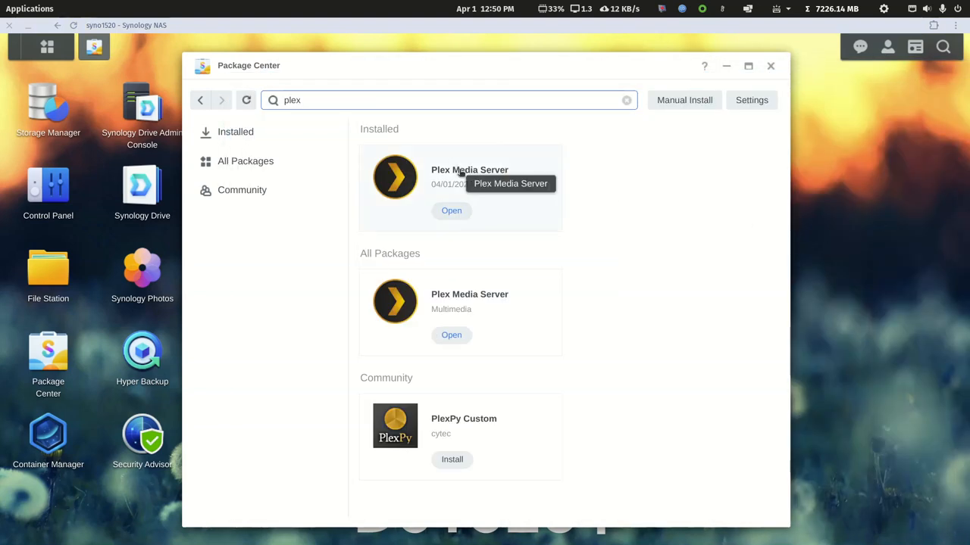
Step: Switch to Chrome with the Plex downloads page and try to download the Intel/AMD 64-bit package for Synology (DSM 7)
mouse_move(969, 80)
mouse_down()
mouse_move(687, 80)
mouse_move(969, 82)
mouse_up()
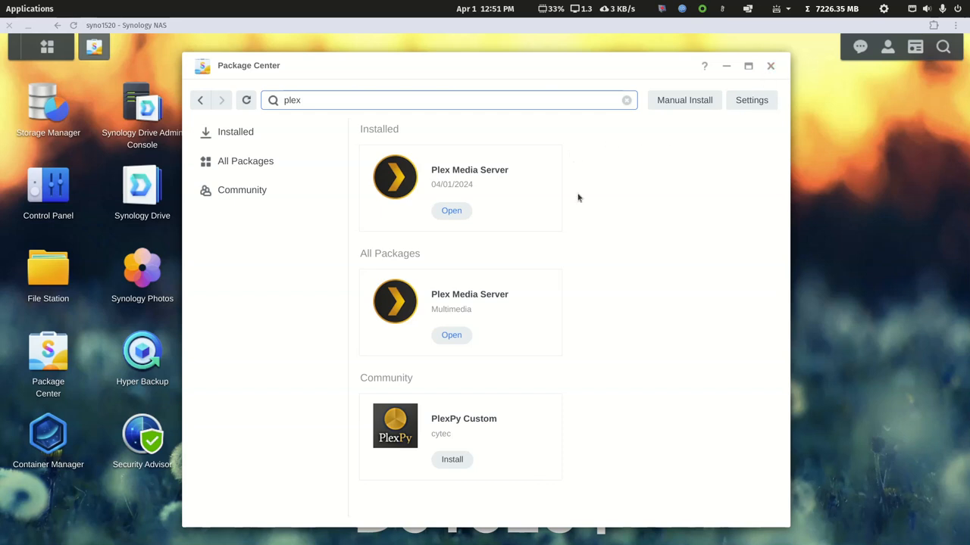
drag(969, 87, 662, 57)
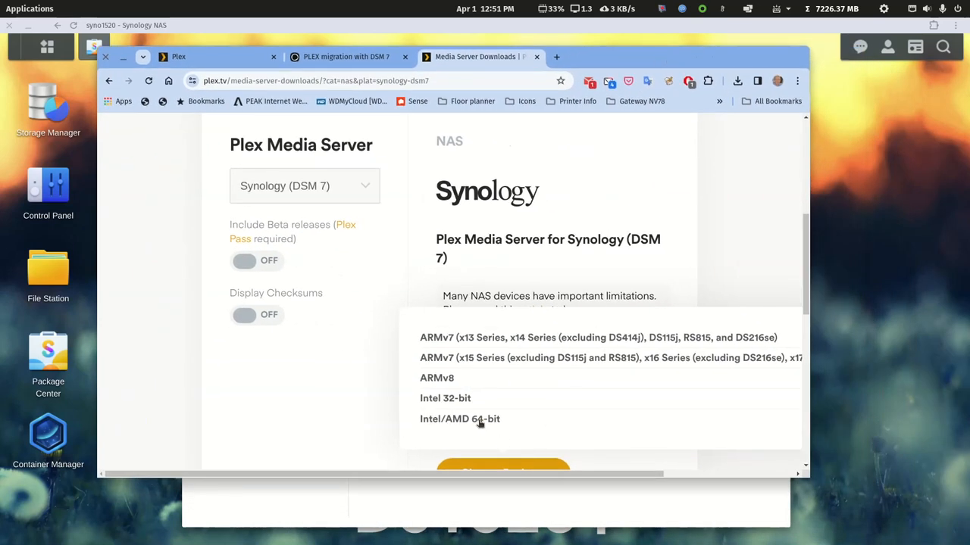
click(480, 421)
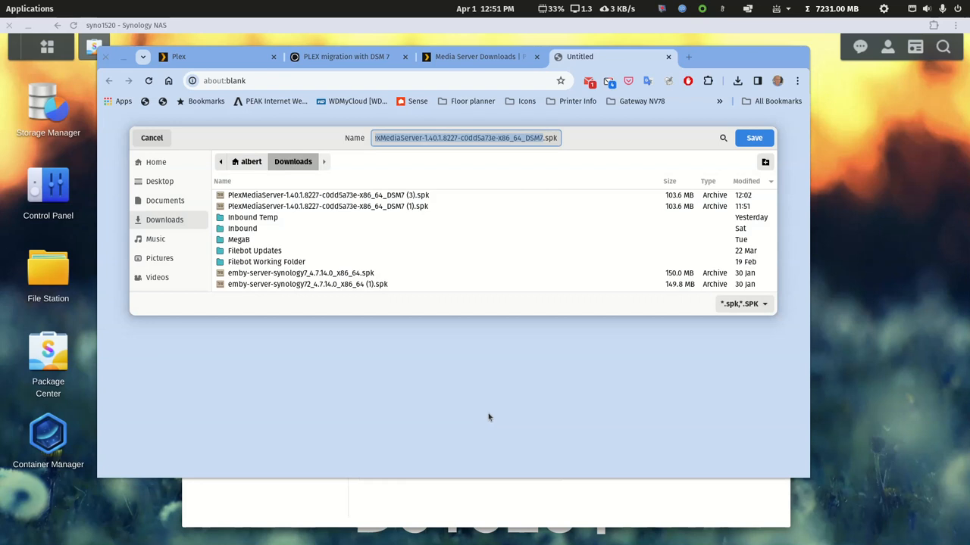
click(154, 140)
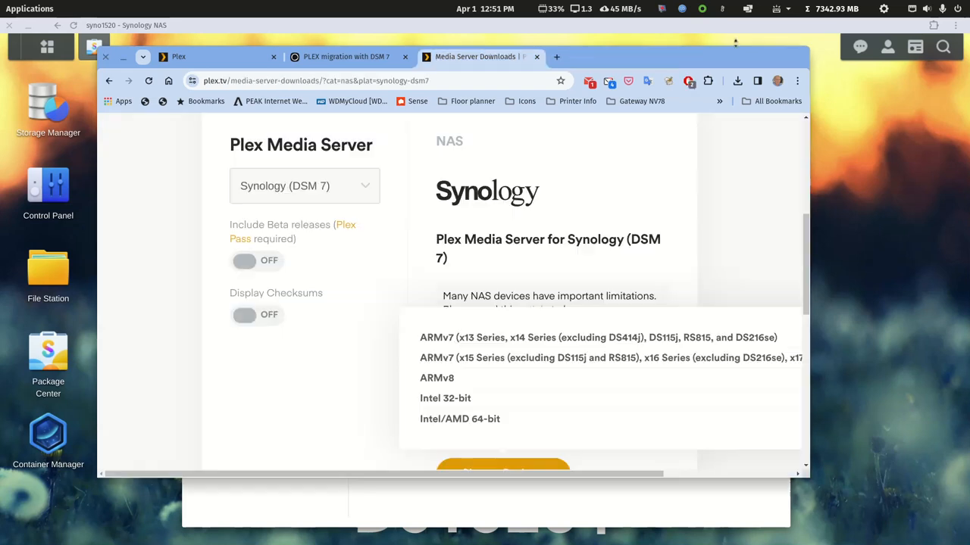
drag(674, 58, 969, 60)
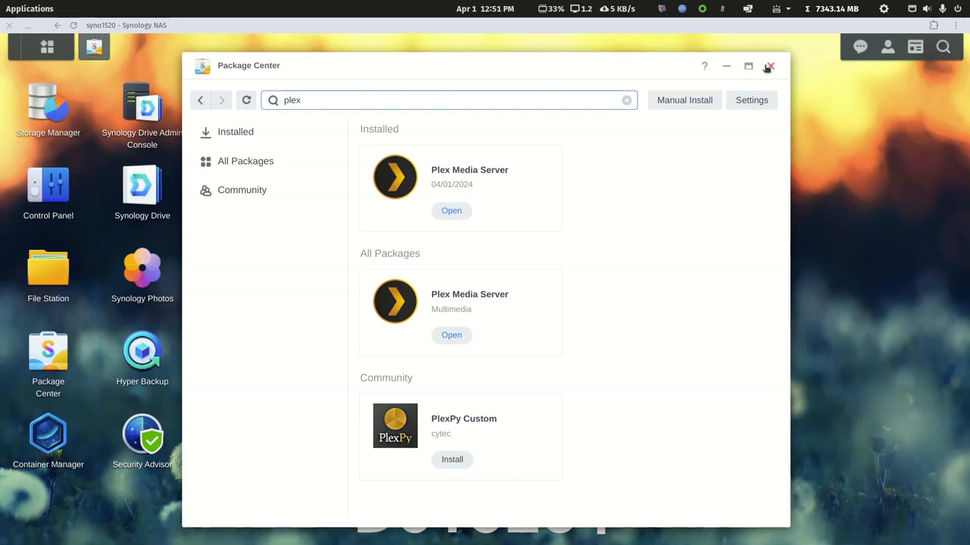
Step: View the details of the installed Plex Media Server from the search results, and close Package Center
click(452, 182)
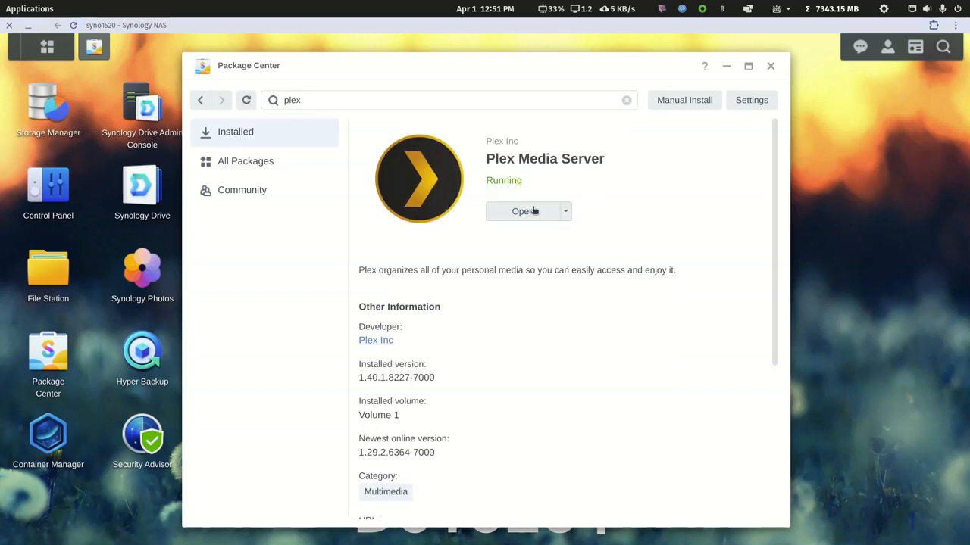
click(771, 66)
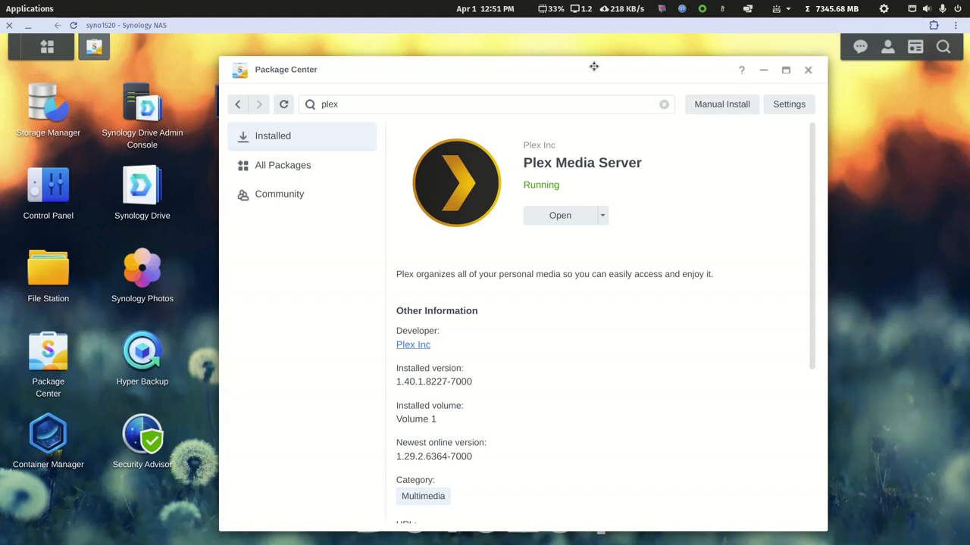
click(807, 72)
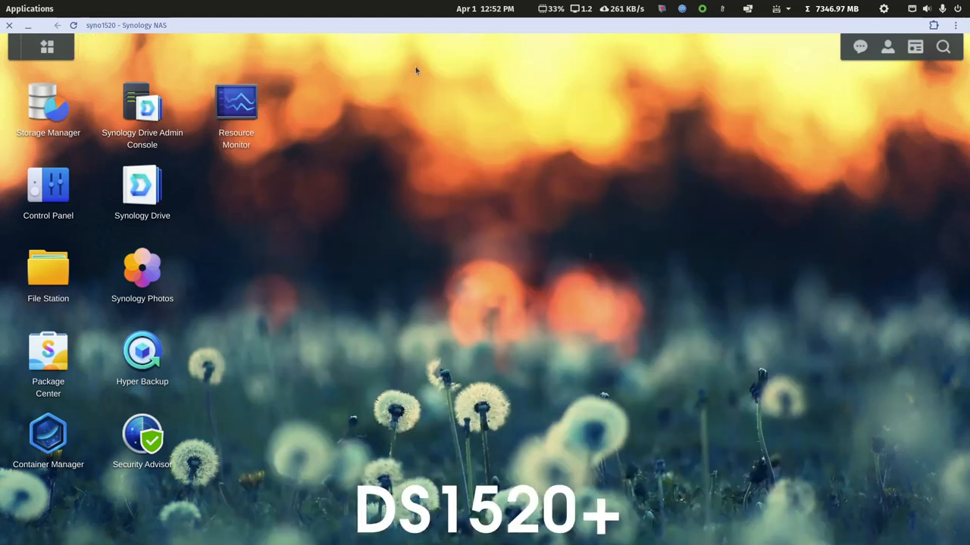
Step: Examine the Plex Media Server folder under PlexMediaServer/AppData in File Station, including the actions available for it
click(58, 277)
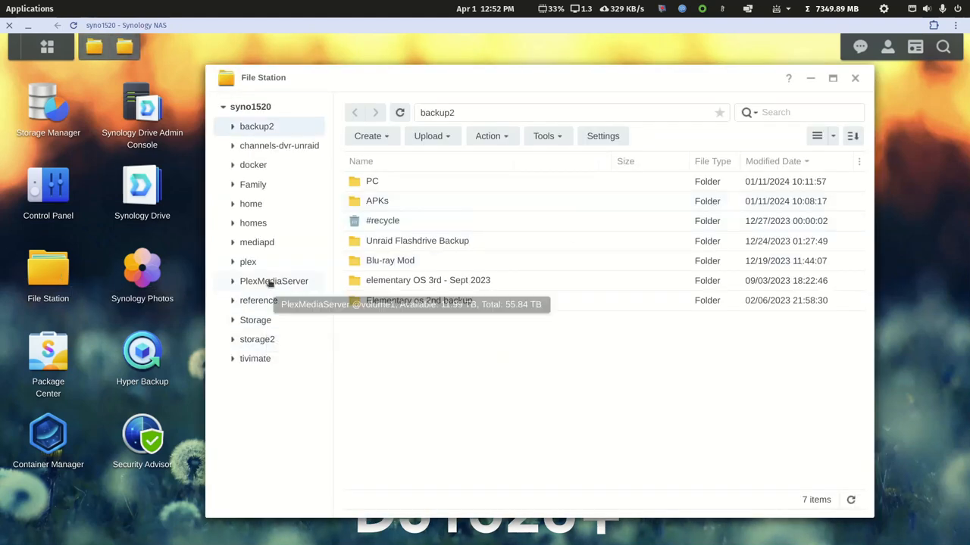
click(236, 281)
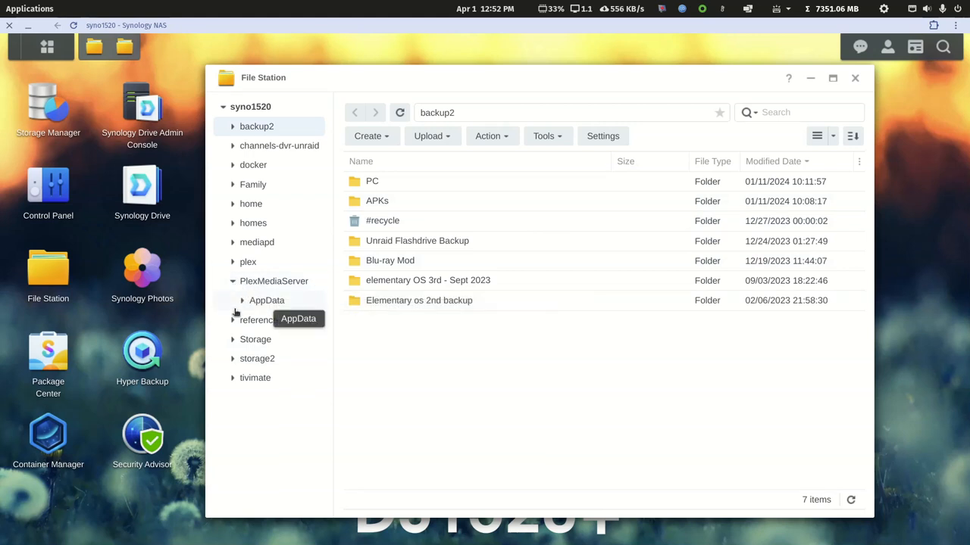
click(243, 301)
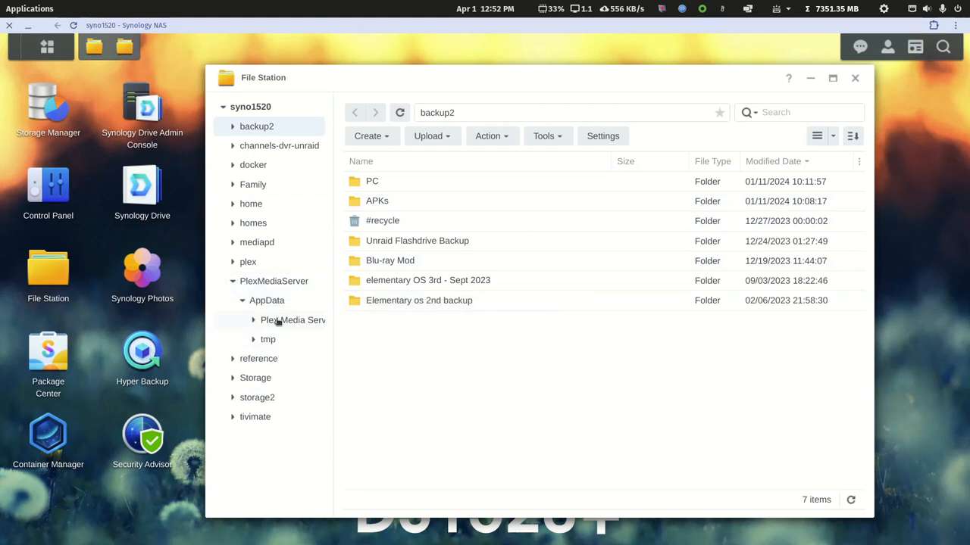
click(278, 321)
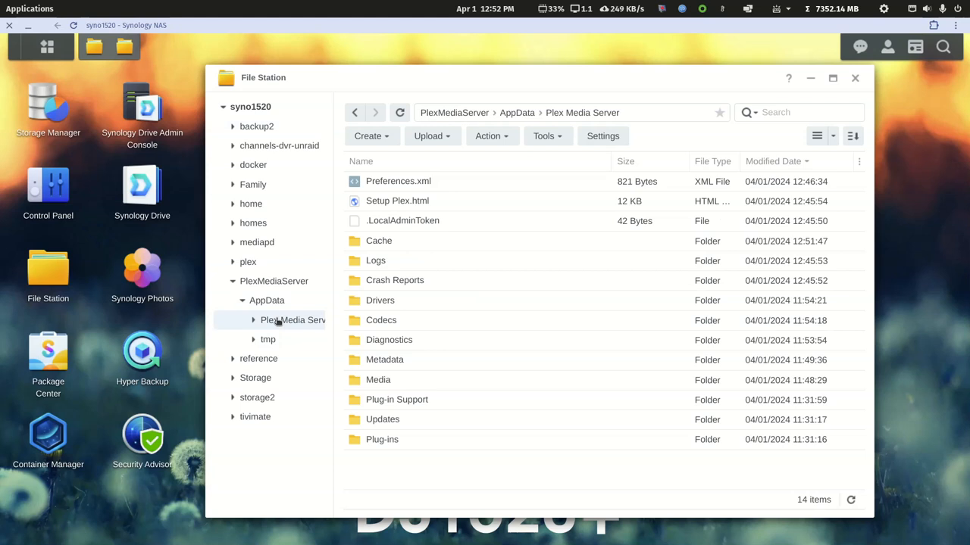
click(255, 321)
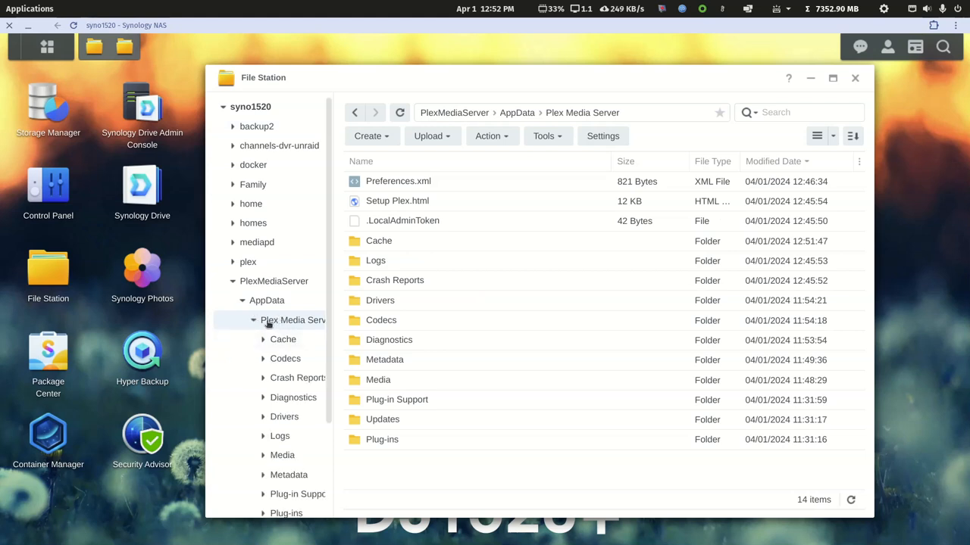
click(256, 322)
right_click(286, 324)
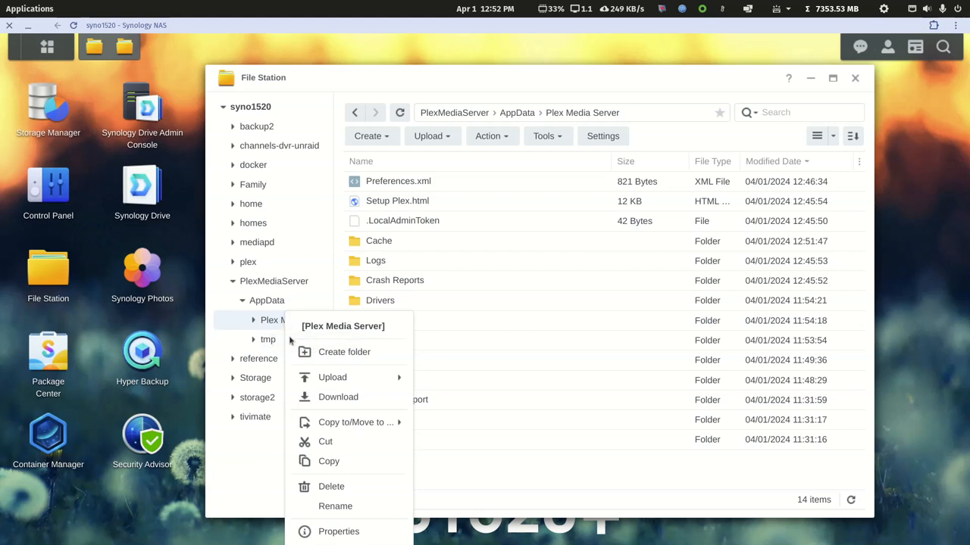
click(402, 72)
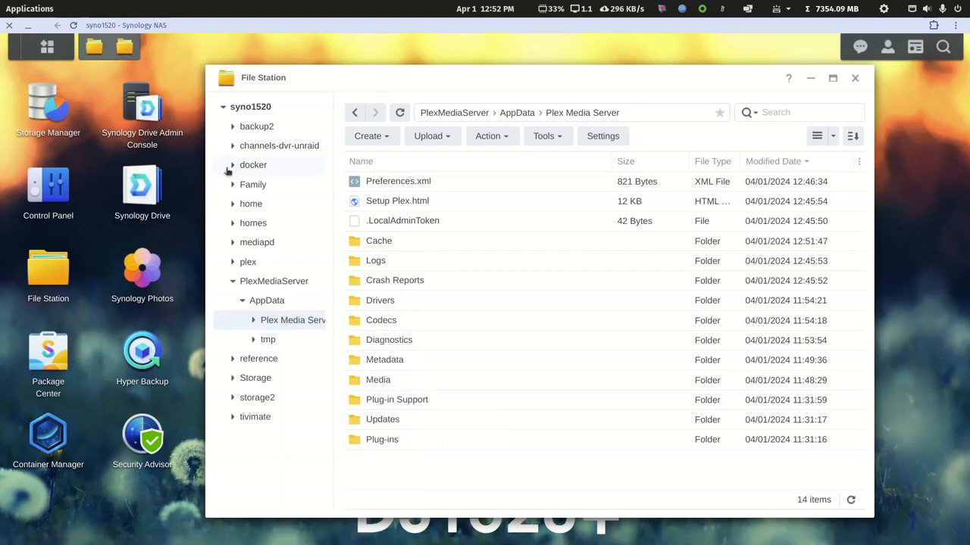
Step: Examine the Docker Plex data in docker/plexpd/Library/Application Support/Plex Media Server, and close the File Station window
click(233, 166)
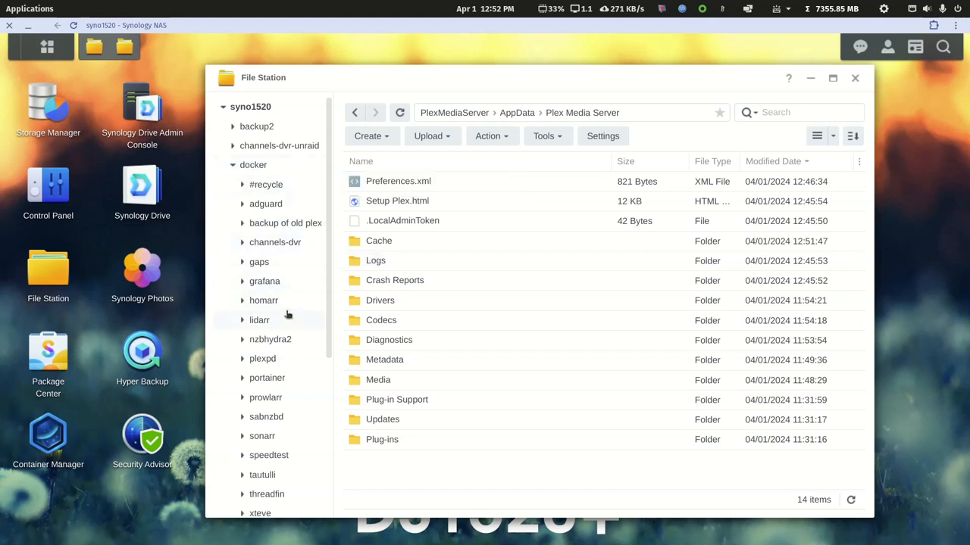
click(242, 361)
click(262, 361)
scroll(267, 364, down, 2)
scroll(267, 364, up, 2)
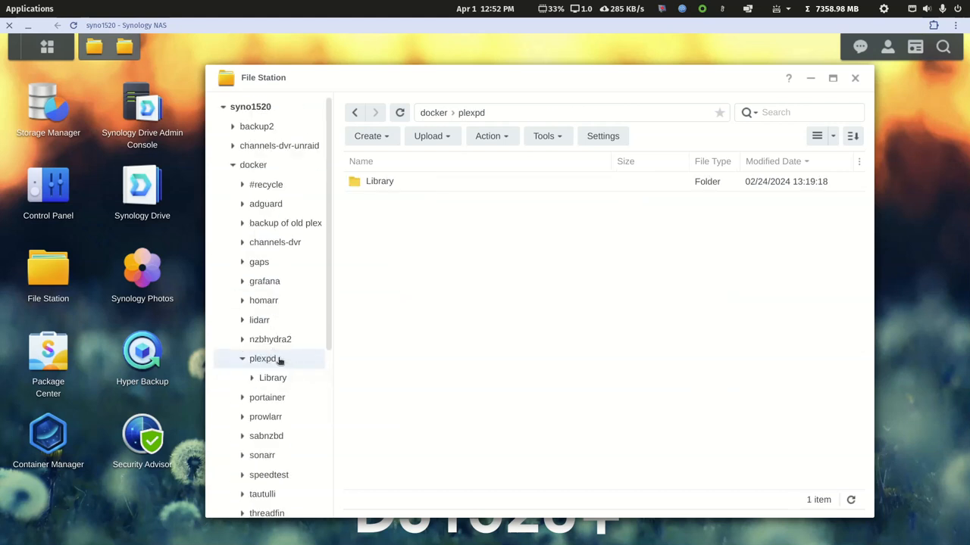
click(274, 379)
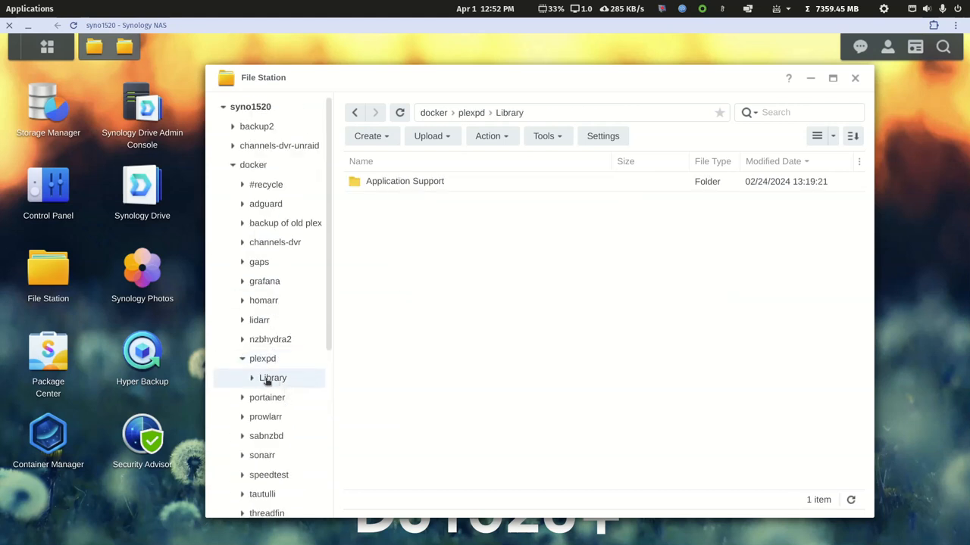
click(252, 379)
scroll(265, 379, down, 2)
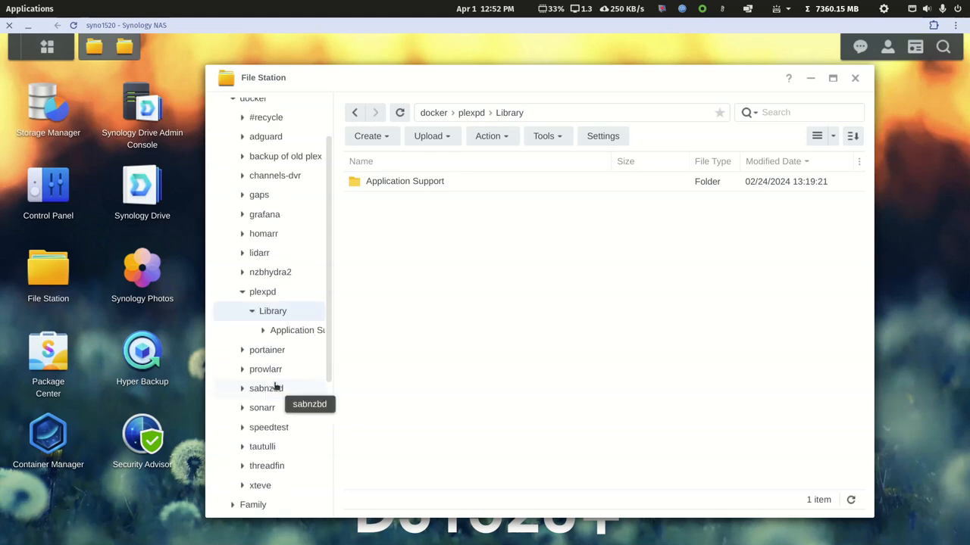
click(295, 335)
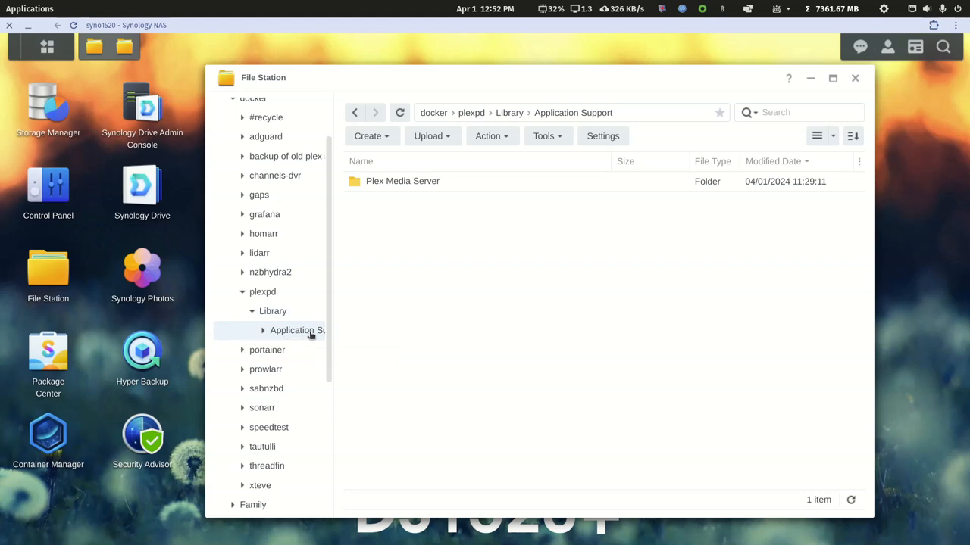
click(263, 331)
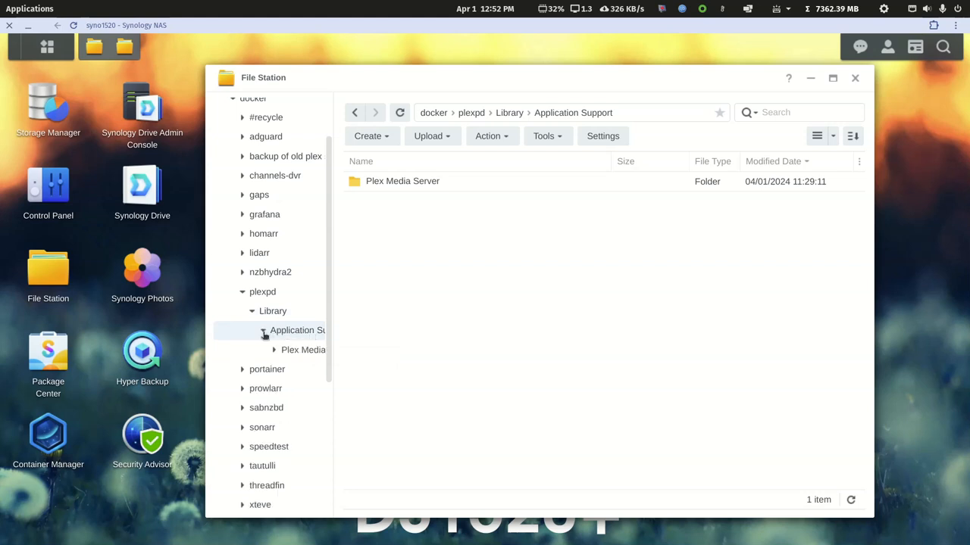
click(298, 352)
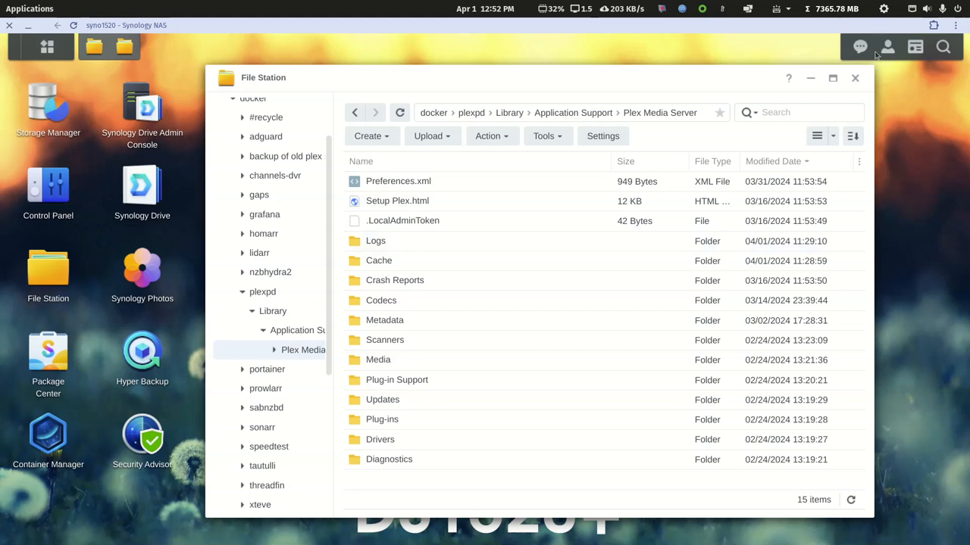
click(853, 78)
click(856, 81)
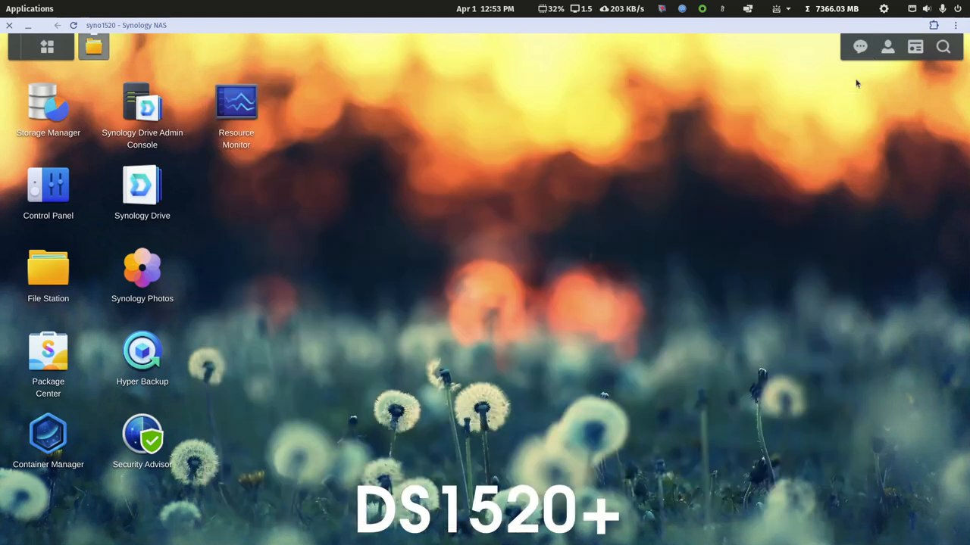